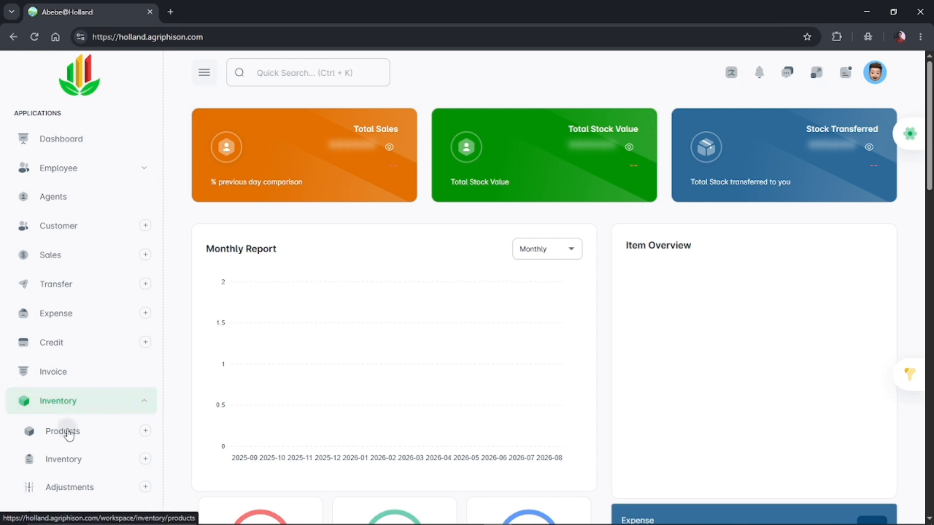
Step: Start a new product in the inventory's product list and enable the Simplified Form option
left_click(67, 431)
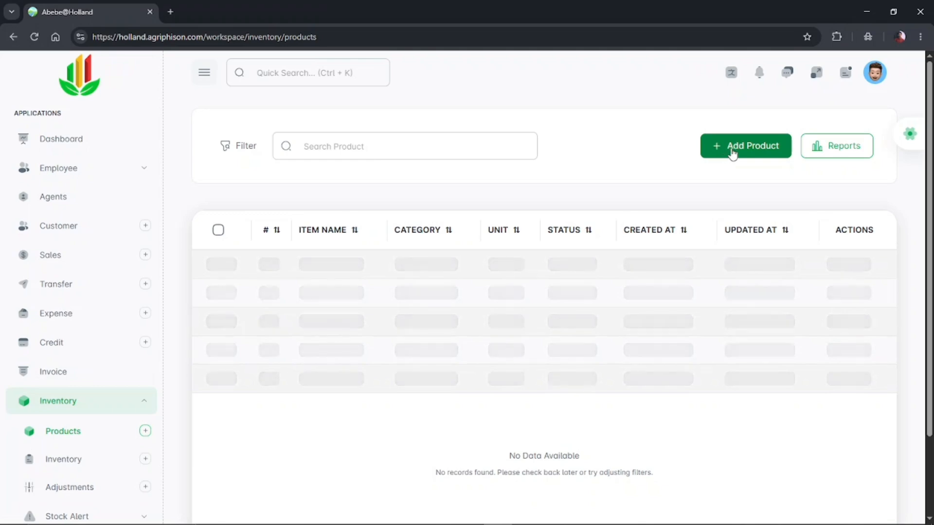
left_click(748, 154)
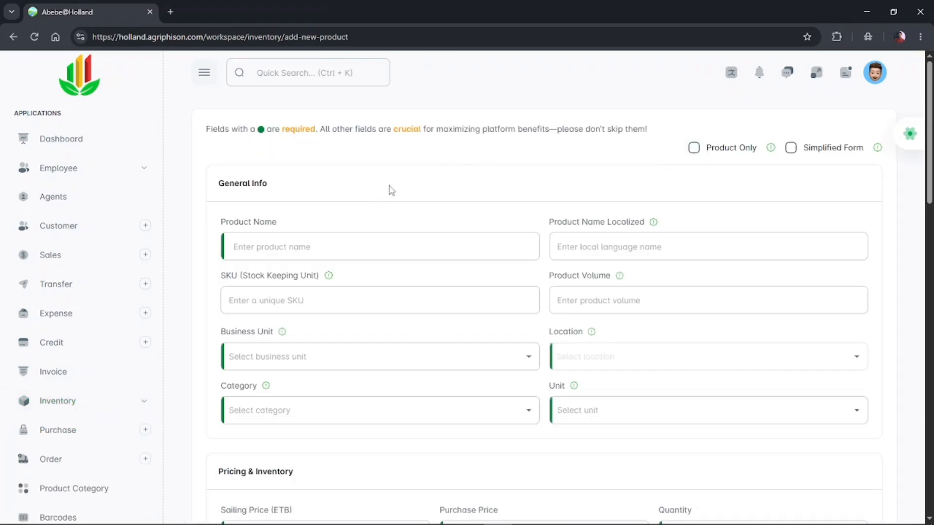
mouse_move(931, 172)
left_mouse_down()
mouse_move(931, 385)
mouse_move(931, 172)
left_mouse_up()
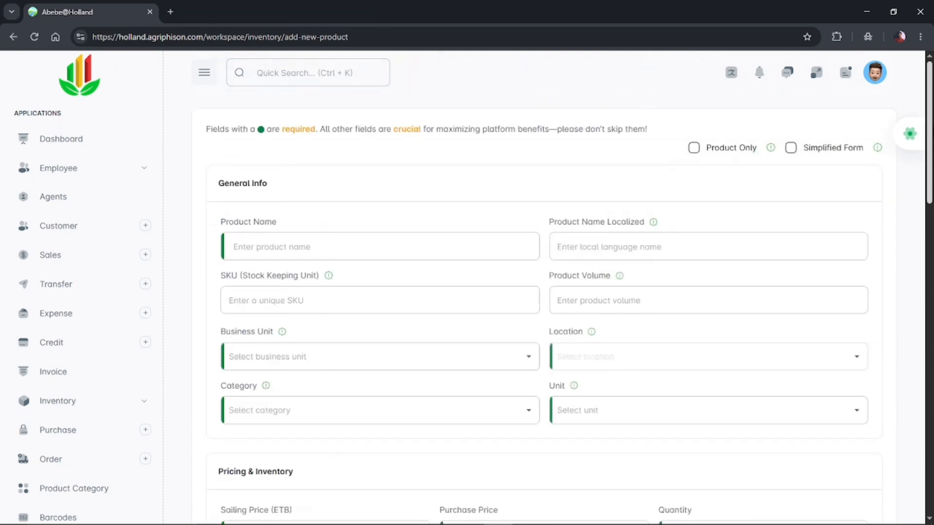
left_click(828, 152)
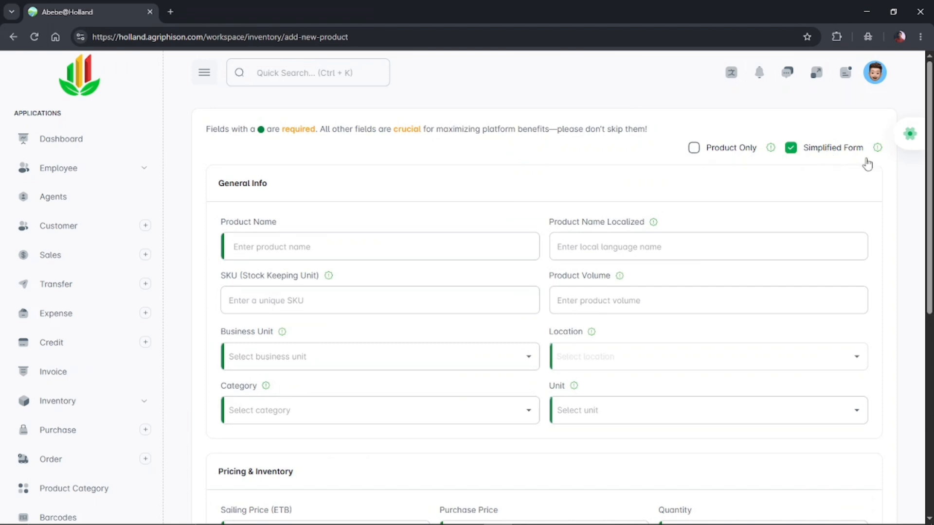
mouse_move(931, 190)
left_mouse_down()
mouse_move(931, 368)
mouse_move(924, 175)
left_mouse_up()
Step: Enter Pallas as the product name and PALLAS as the localized product name
left_click_drag(218, 222, 279, 223)
left_click(276, 235)
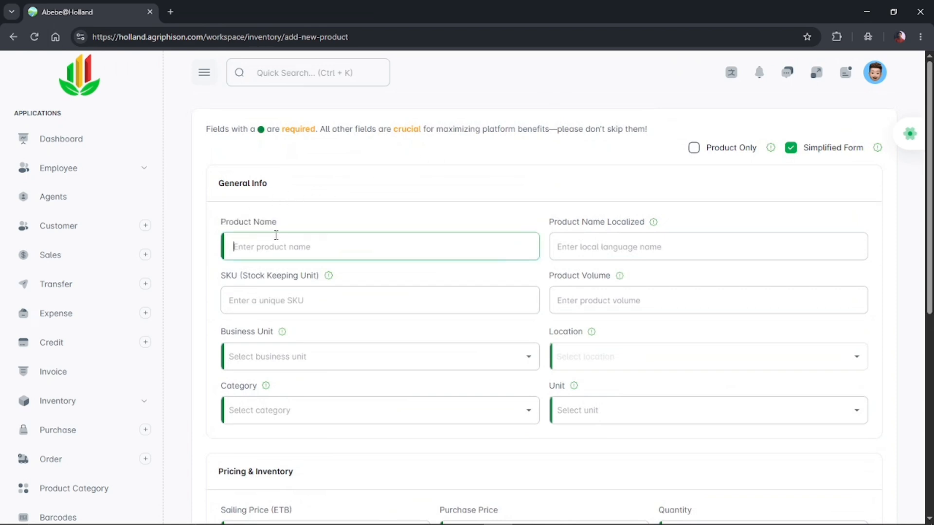
type("Pallas")
left_click(567, 252)
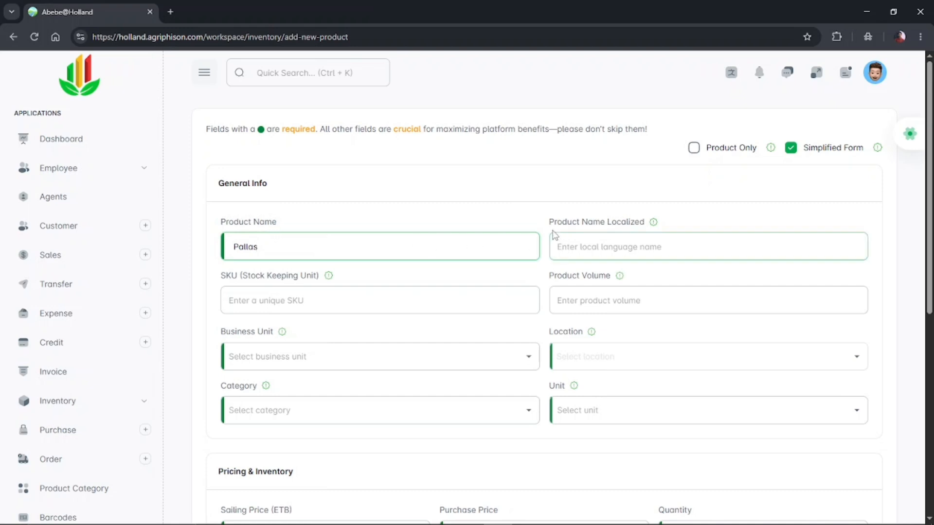
left_click_drag(552, 229, 613, 232)
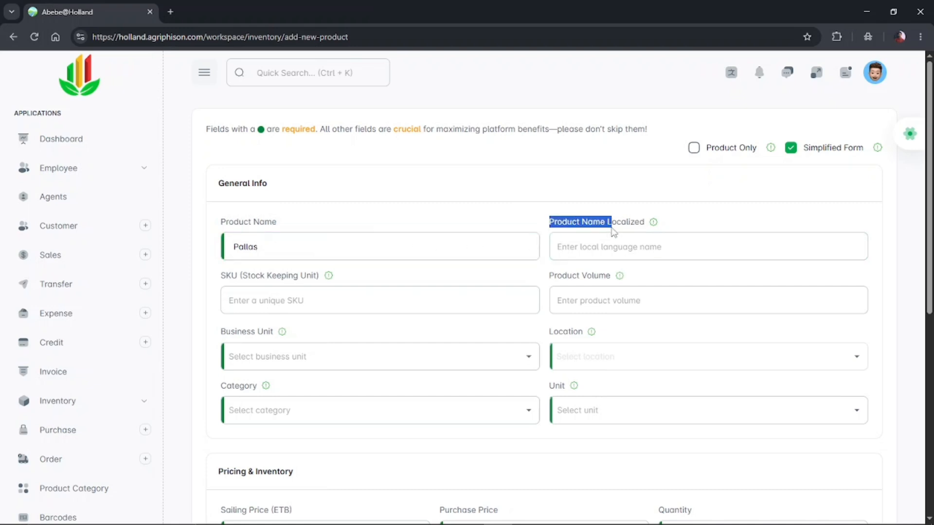
left_click(603, 247)
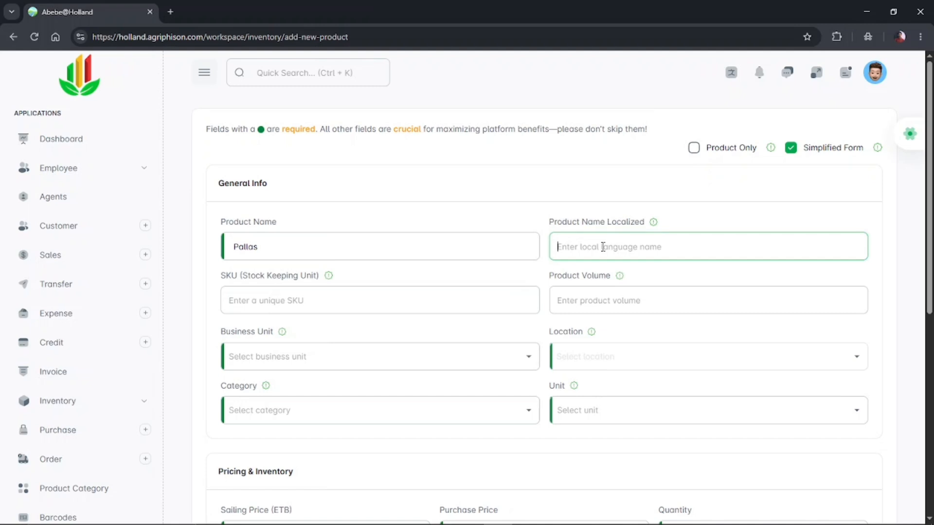
type("PALLAS")
left_click_drag(247, 275, 302, 277)
left_click(306, 281)
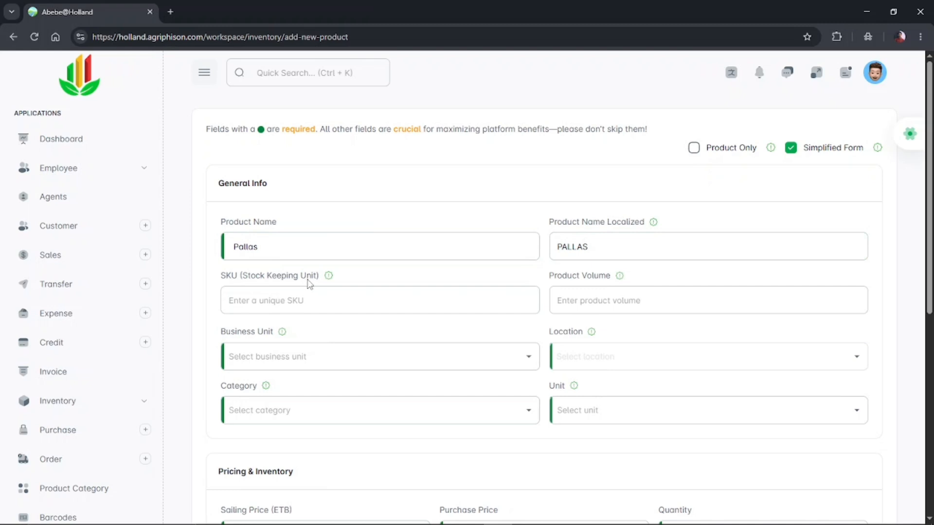
left_click(297, 290)
left_click(215, 300)
left_click(223, 299)
Step: Set the product volume to 1 and choose Liter as its unit
left_click_drag(548, 277, 589, 290)
left_click(587, 291)
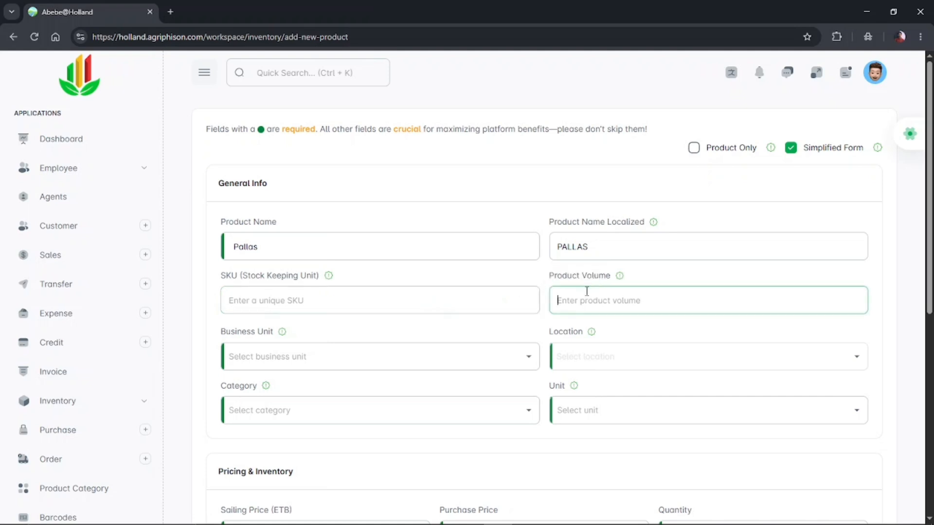
type("1")
left_click_drag(579, 301, 551, 302)
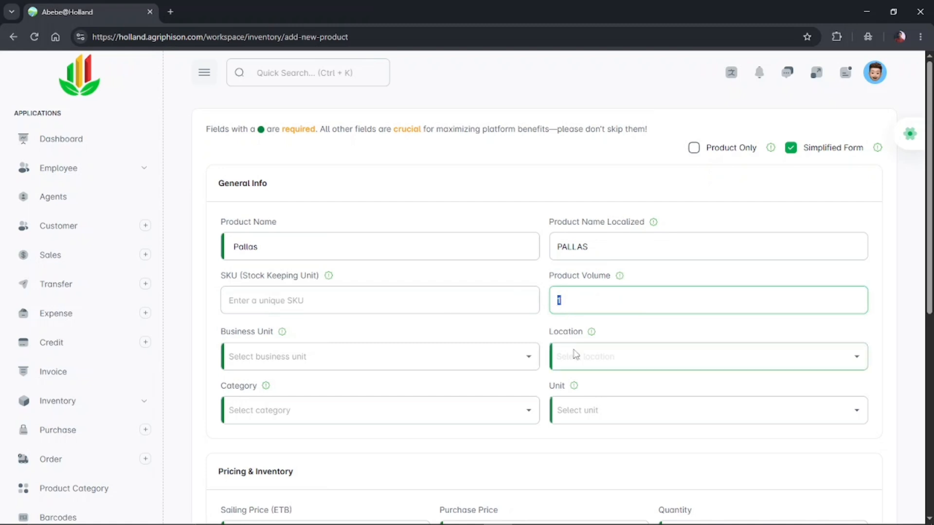
left_click(570, 411)
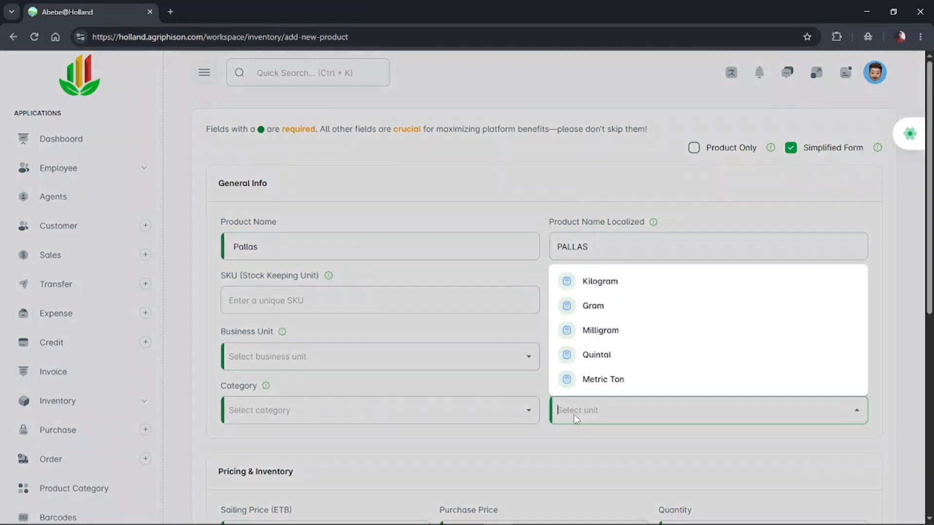
type("Li")
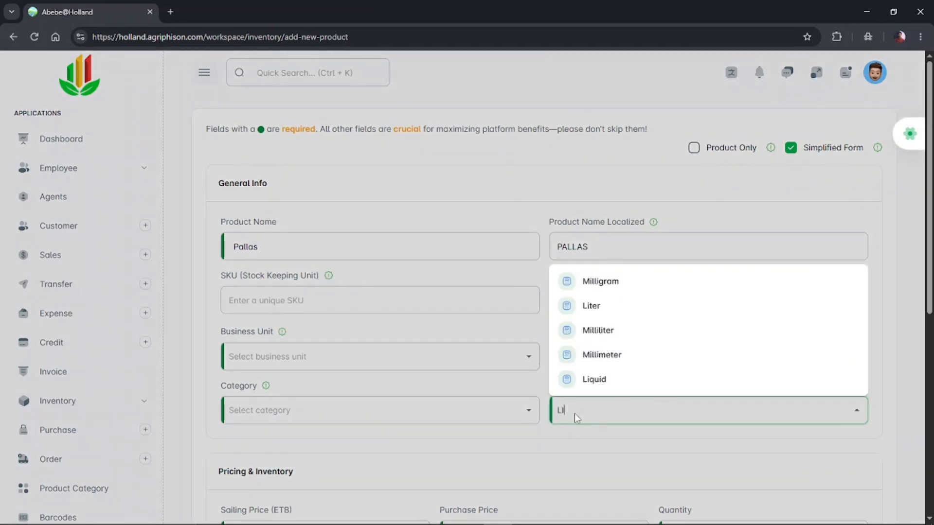
left_click(592, 311)
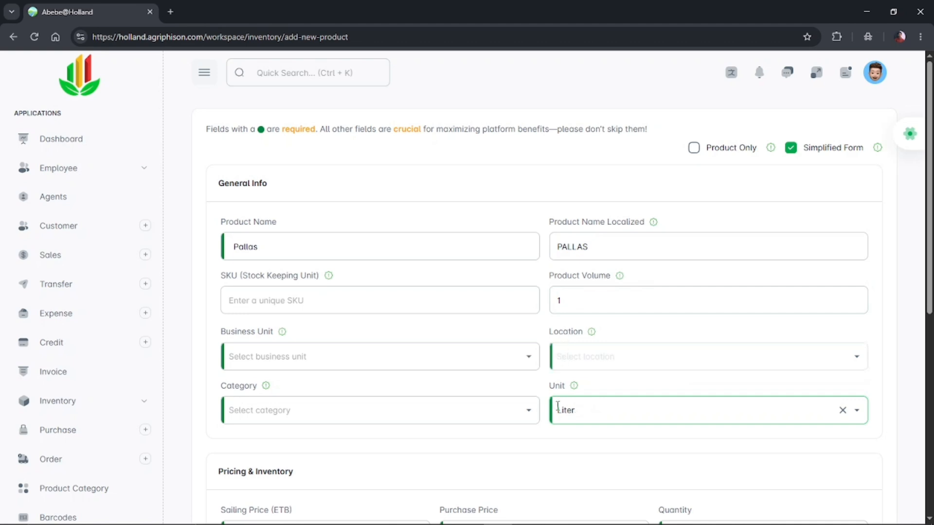
Step: Assign the product to the Agro Chemical business unit and the Hawassa sales room location
left_click(383, 359)
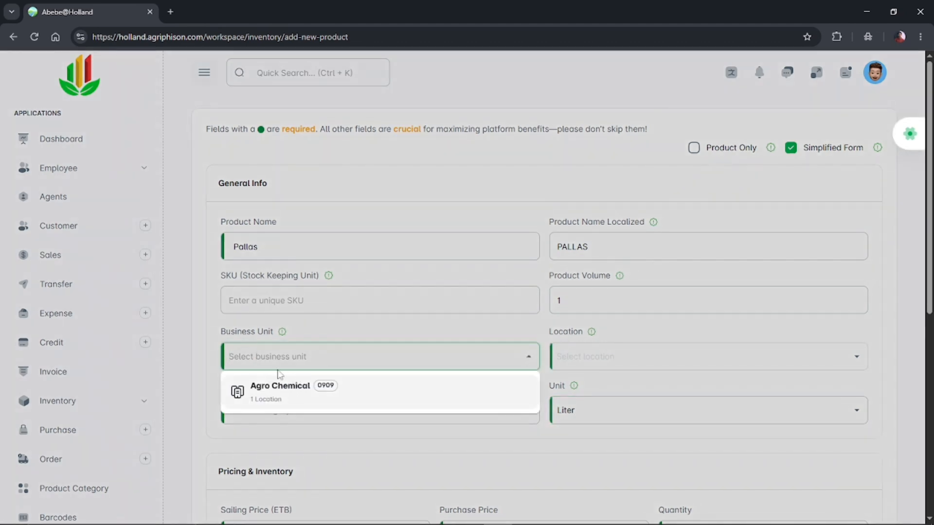
left_click(275, 393)
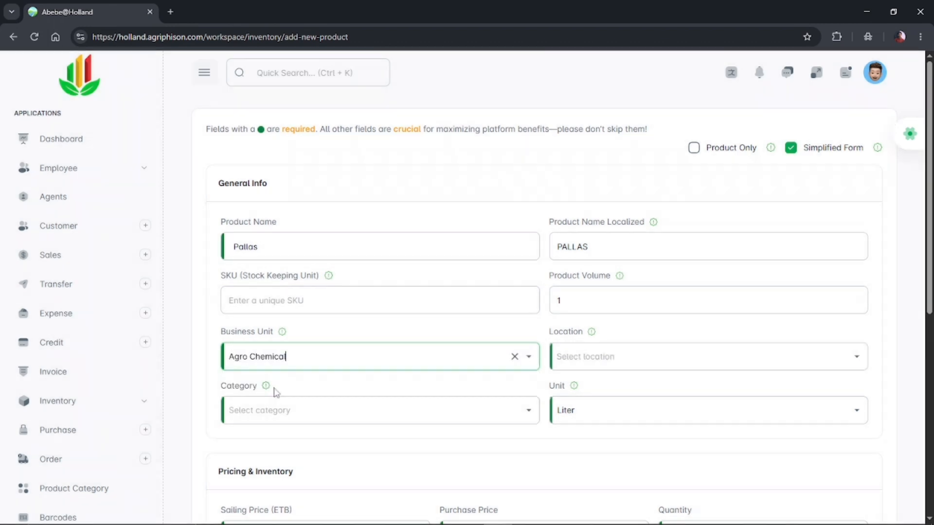
left_click_drag(302, 361, 225, 362)
left_click(254, 365)
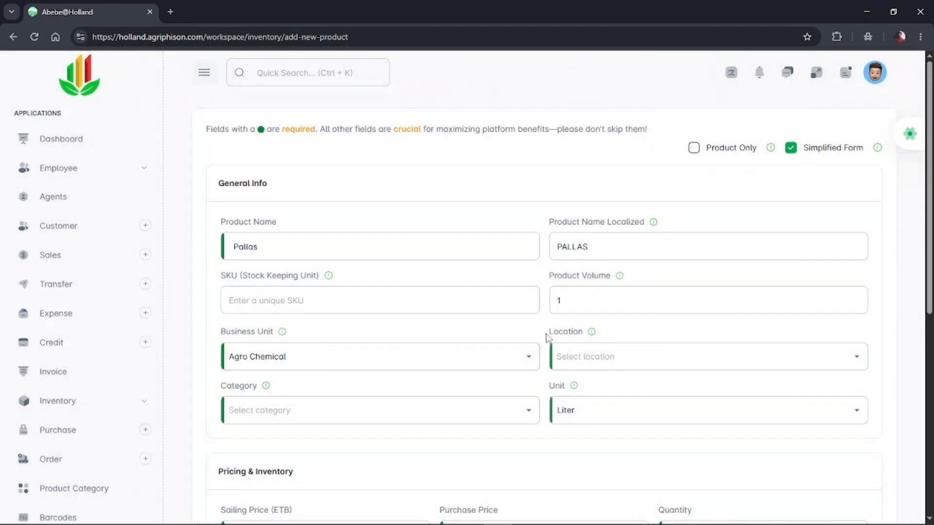
left_click_drag(547, 335, 578, 338)
left_click(575, 358)
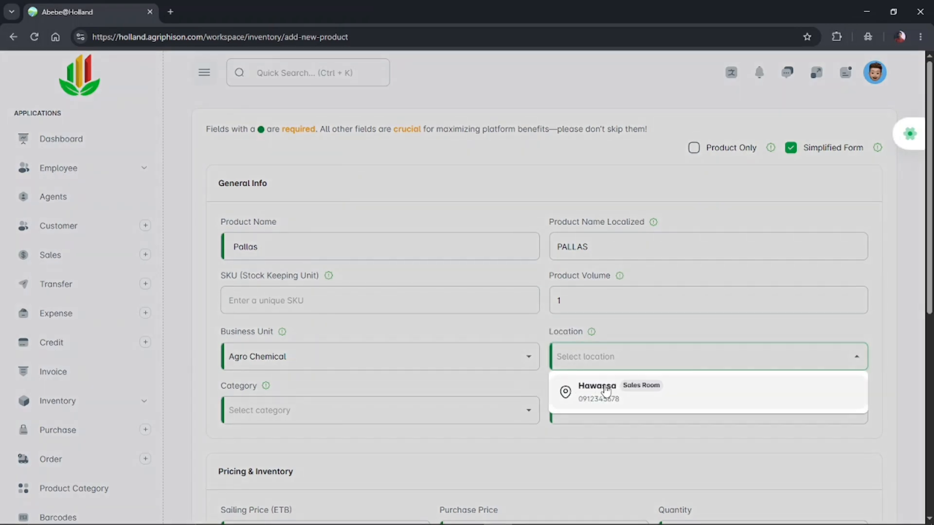
left_click(585, 393)
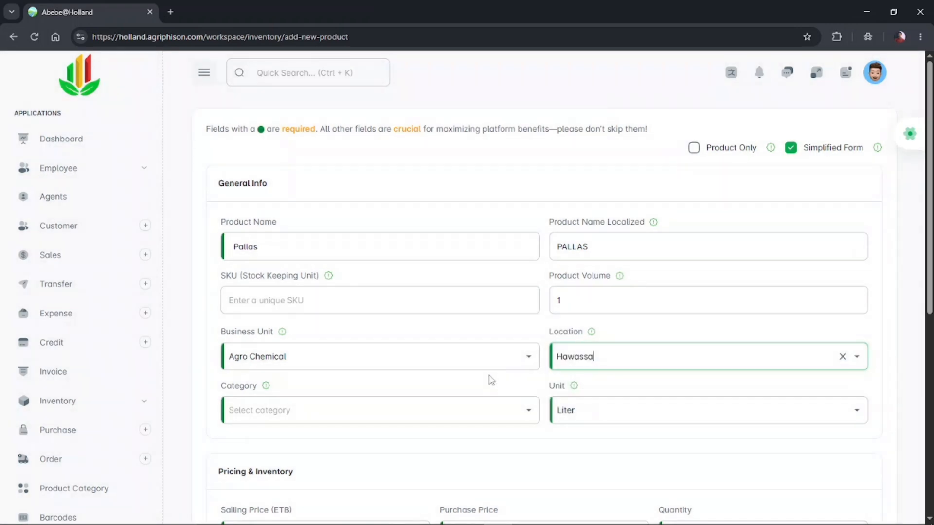
Step: Create an active Herbicide category under the Agro Chemical business unit, without a description, and select it as the product's category
left_click(307, 410)
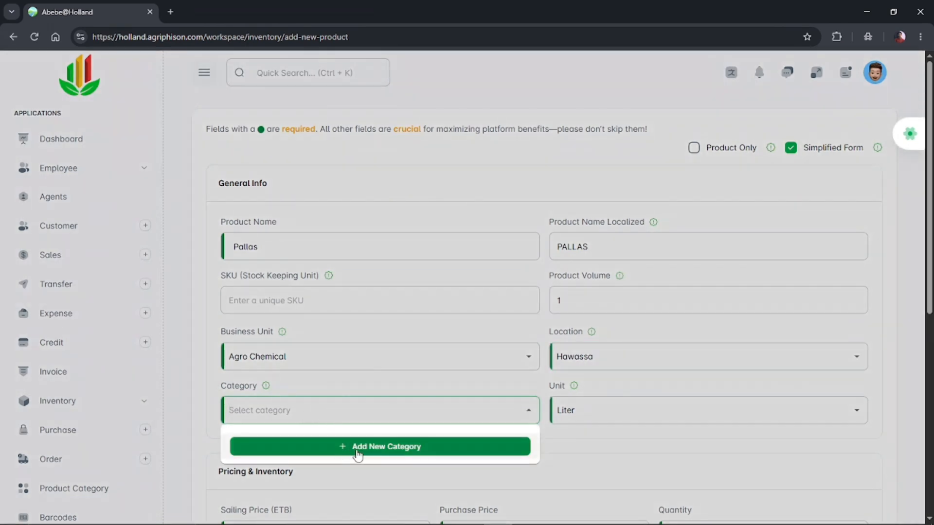
left_click(394, 449)
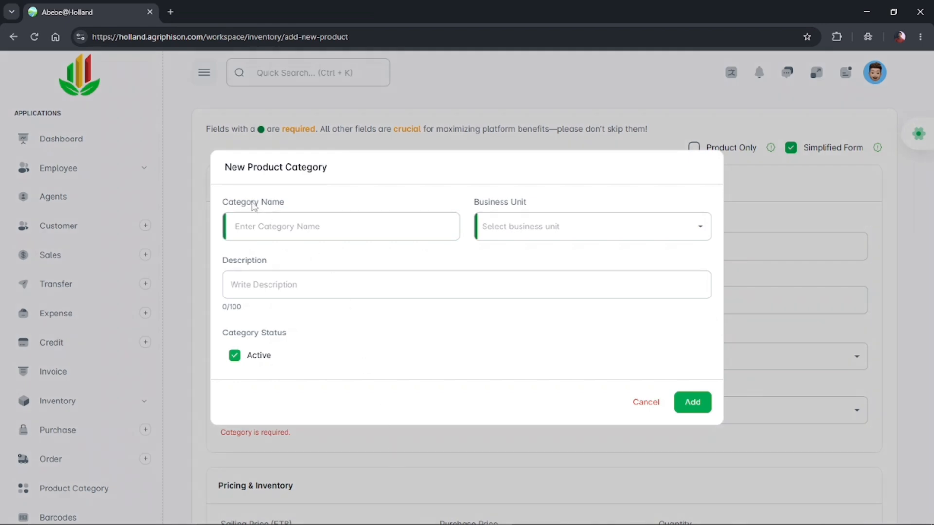
left_click(263, 222)
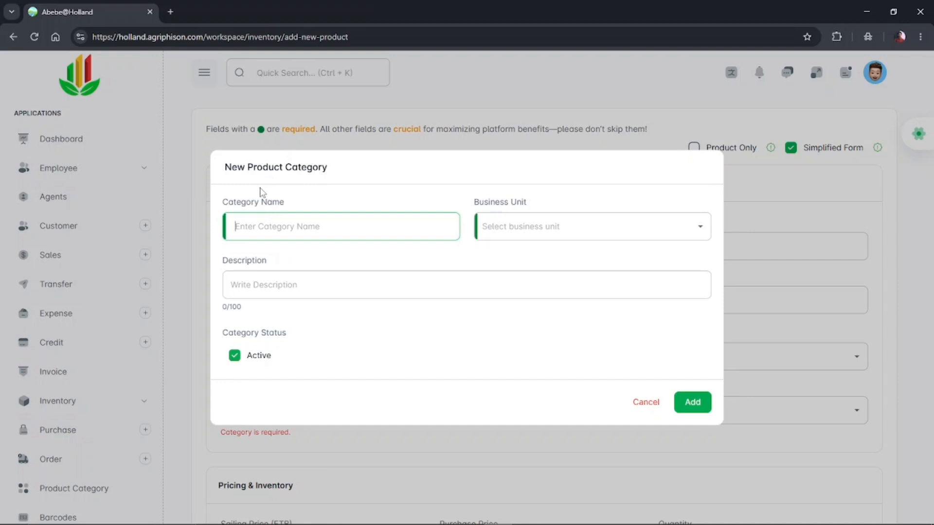
type("Herbicide")
left_click_drag(232, 227, 284, 227)
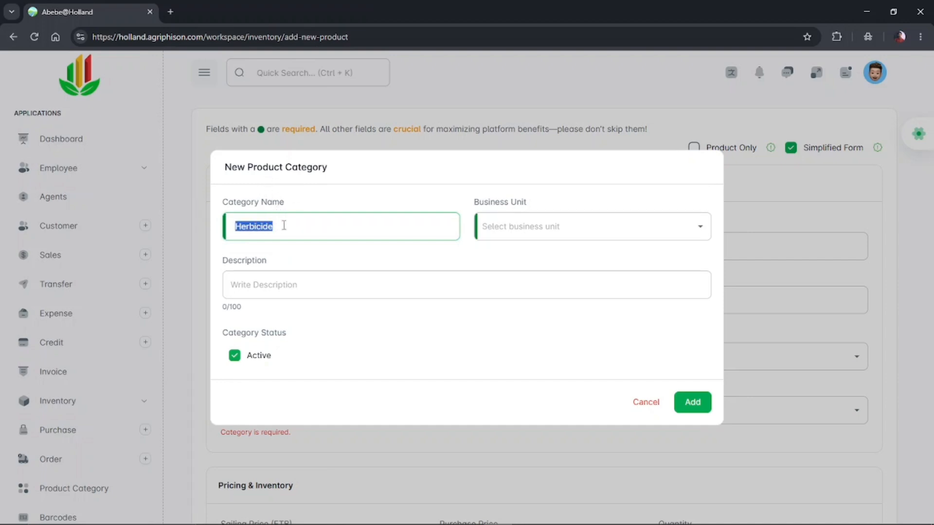
left_click(515, 227)
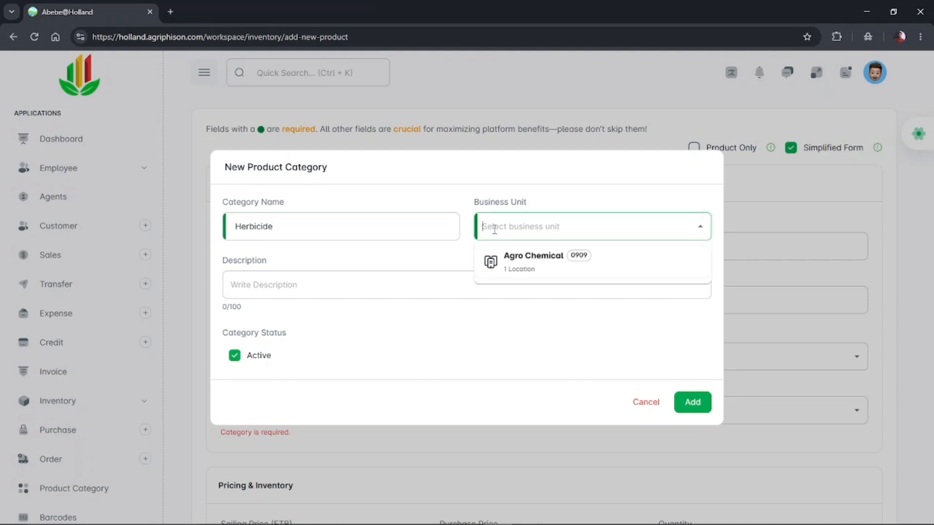
left_click(524, 262)
left_click(532, 234)
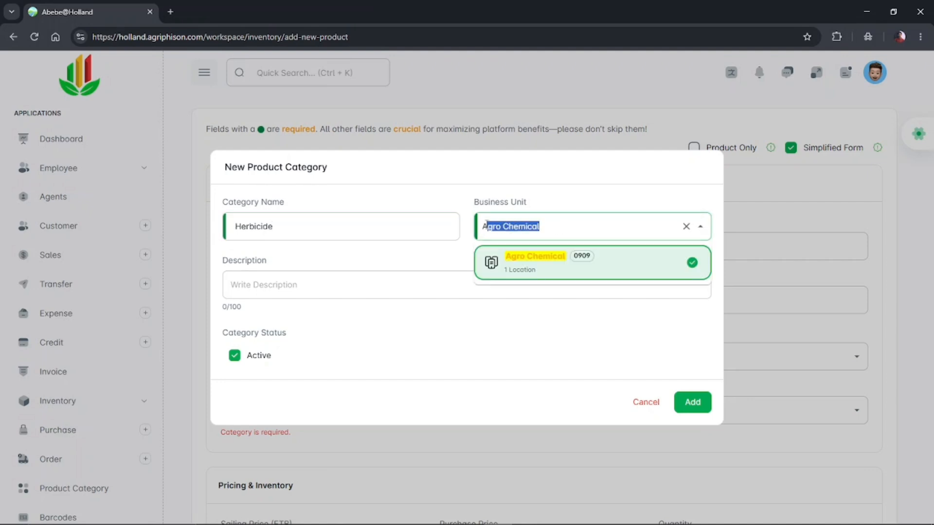
left_click(274, 272)
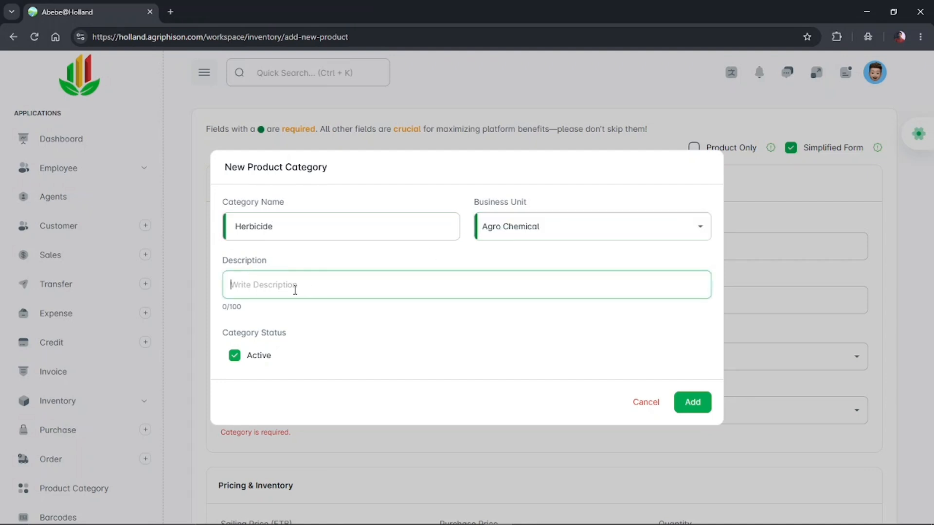
left_click(693, 401)
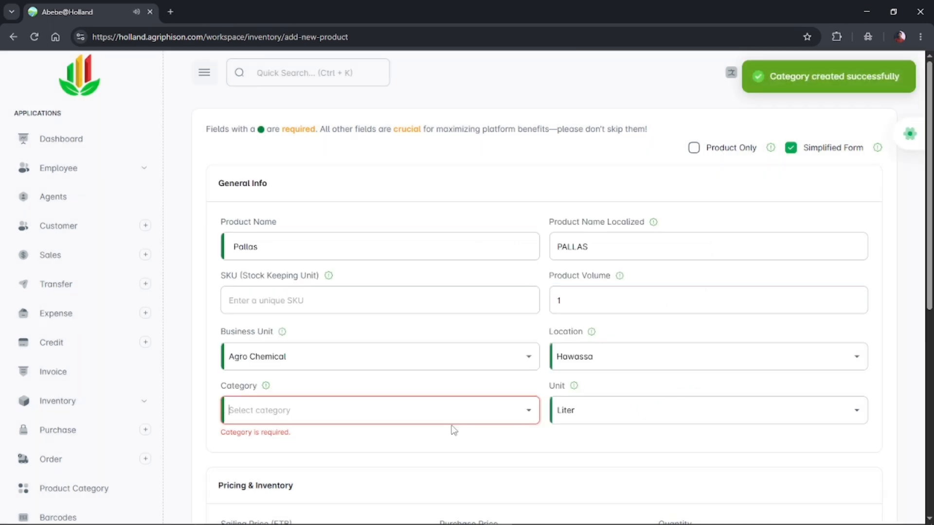
left_click(401, 414)
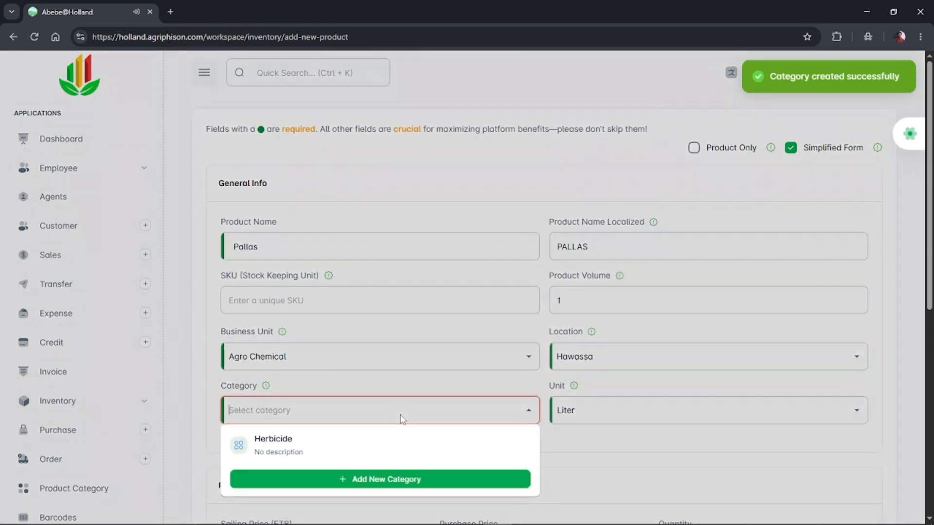
left_click(291, 447)
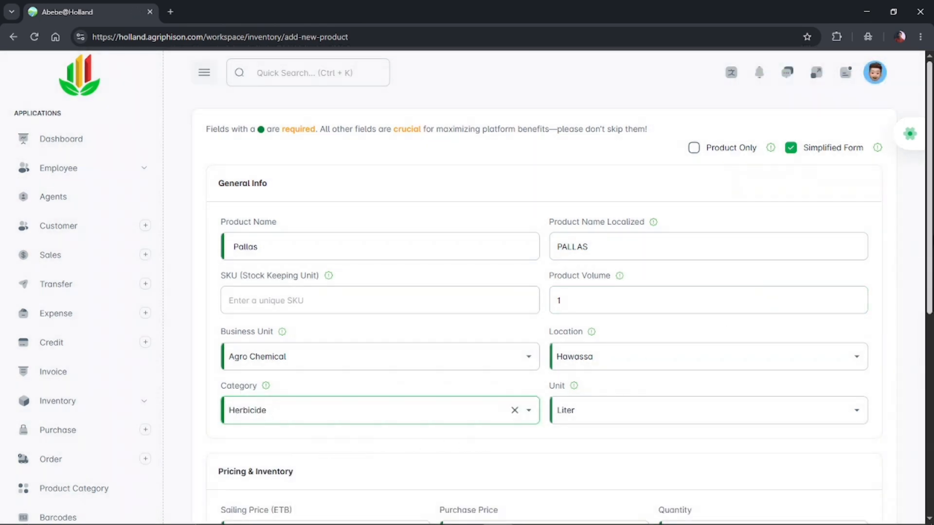
Step: Set the product's selling price to 1000 ETB in the pricing and inventory section
left_click_drag(929, 242, 924, 371)
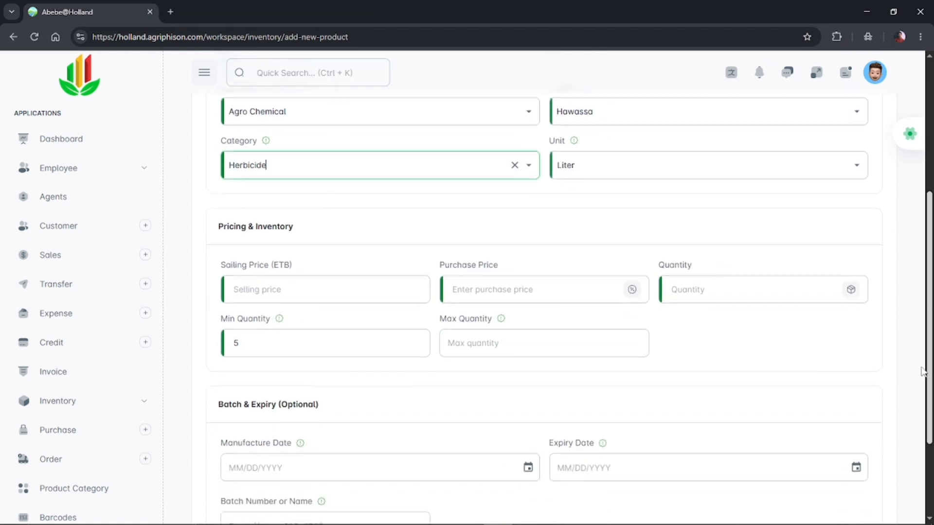
left_click_drag(228, 238, 267, 238)
double_click(271, 239)
left_click_drag(221, 266, 295, 269)
left_click(276, 280)
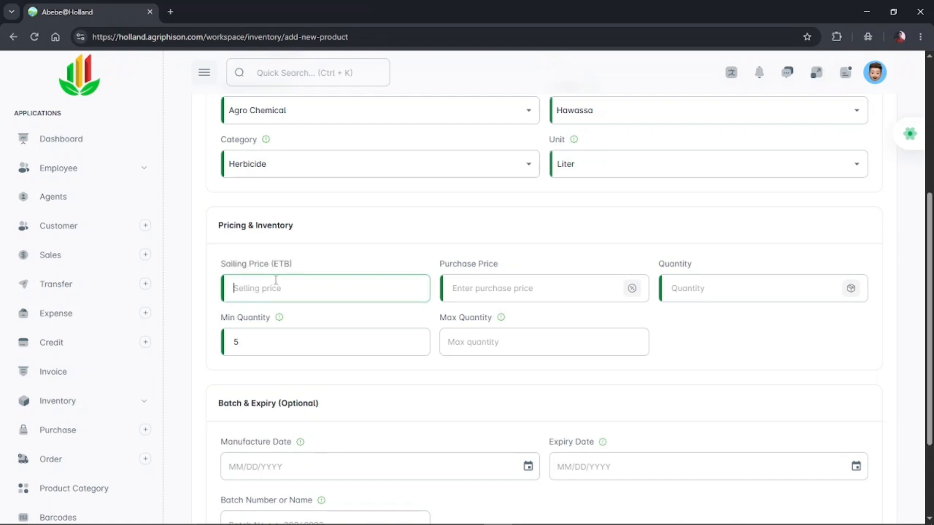
type("1000")
left_click_drag(262, 291, 227, 289)
Step: Enter 900 directly as the purchase price and clear the field again
left_click_drag(444, 276, 496, 273)
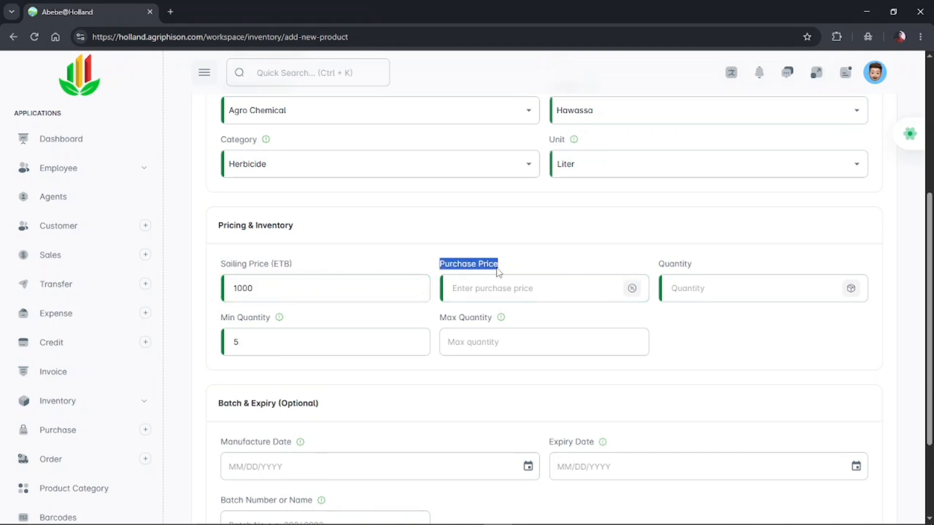
left_click(473, 291)
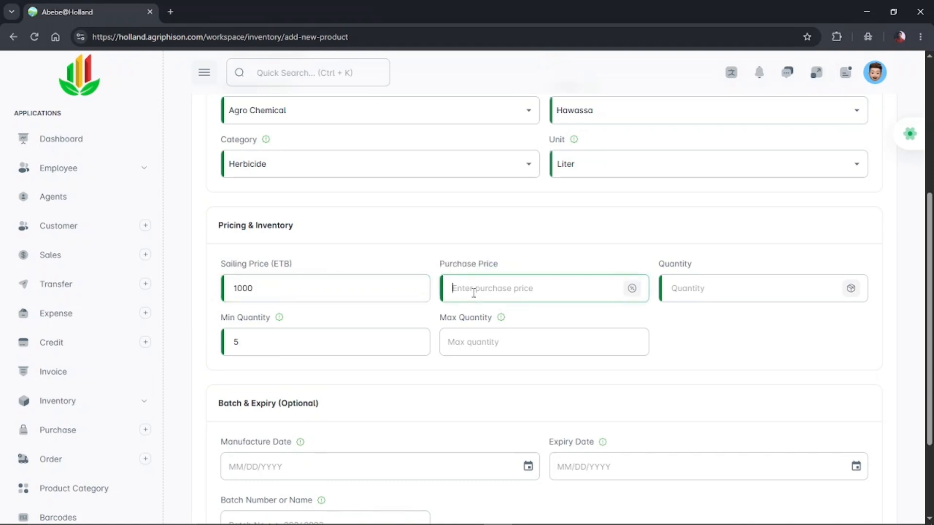
type("9")
key("BackSpace")
type("900")
left_click_drag(476, 290, 442, 288)
key("BackSpace")
Step: Set the purchase price by applying an 8% deduction to the selling price
left_click(632, 289)
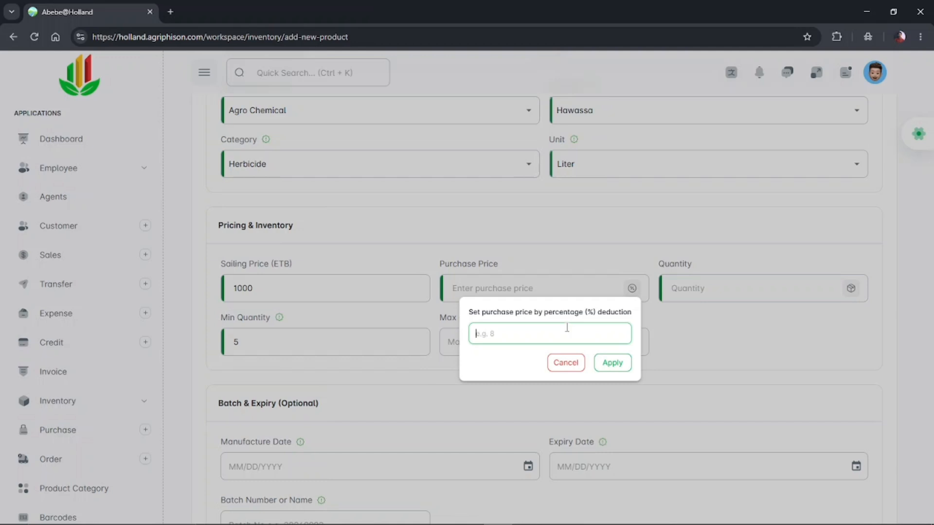
type("8")
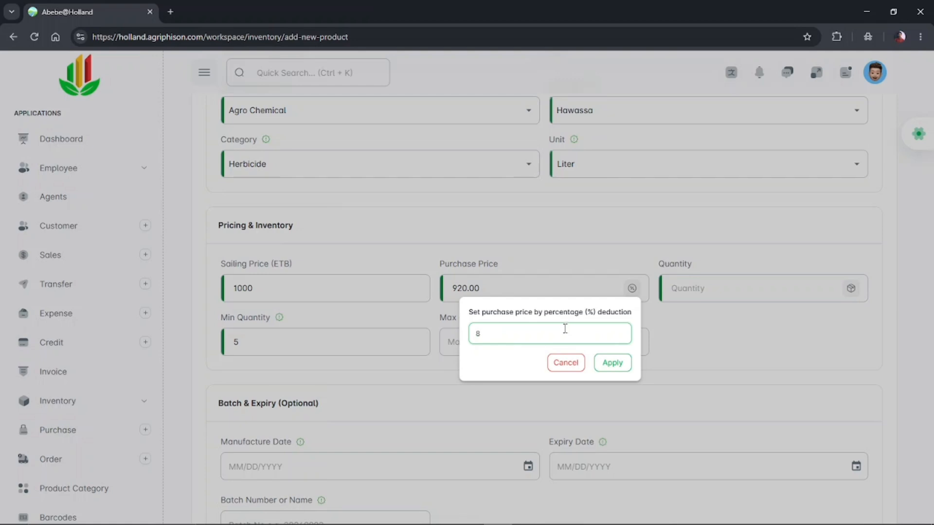
left_click(617, 367)
left_click(461, 292)
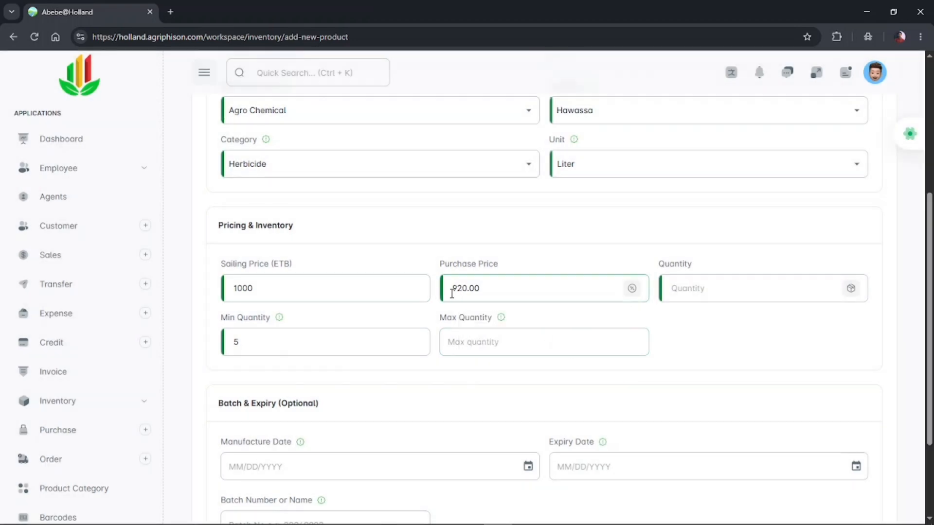
left_click_drag(486, 292, 450, 291)
left_click(377, 294)
left_click_drag(256, 293, 243, 294)
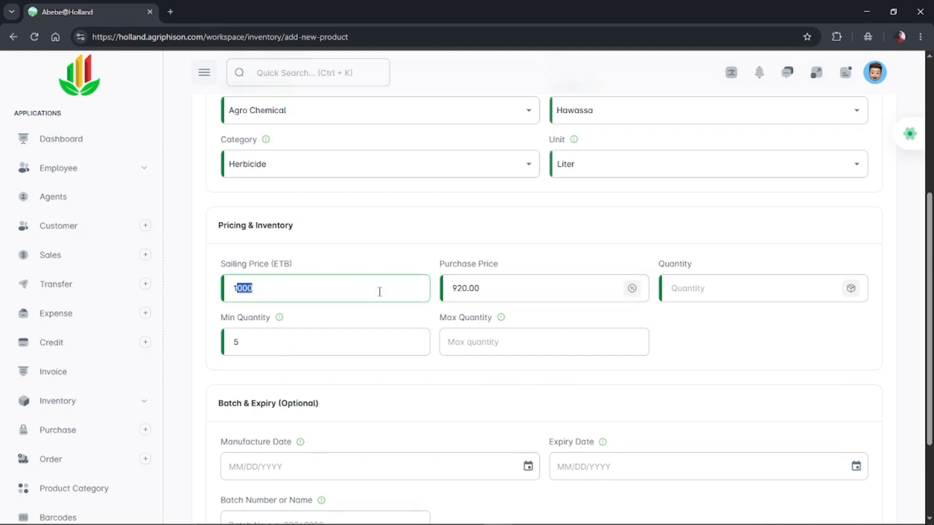
left_click(467, 288)
left_click_drag(475, 290, 442, 287)
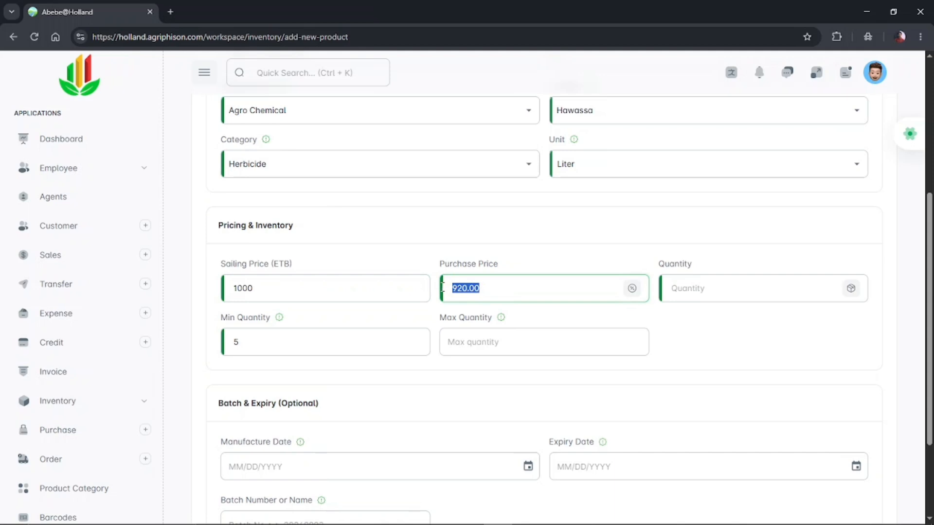
left_click(510, 294)
Step: Enter 120 directly as the product quantity and clear the field again
left_click(680, 301)
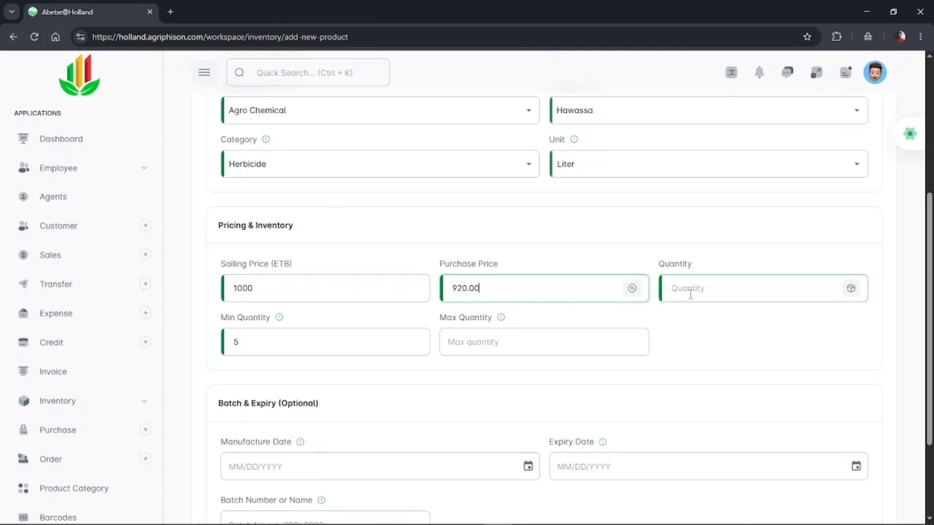
left_click(691, 294)
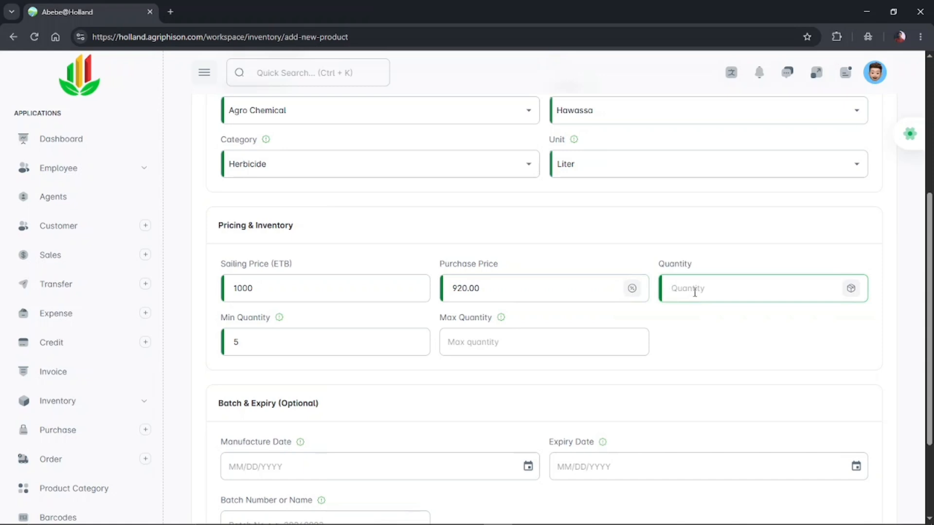
type("120")
left_click_drag(694, 292, 669, 291)
key("BackSpace")
Step: Set the quantity with the package quantity converter, using 50 packages of 24 units each
left_click(851, 289)
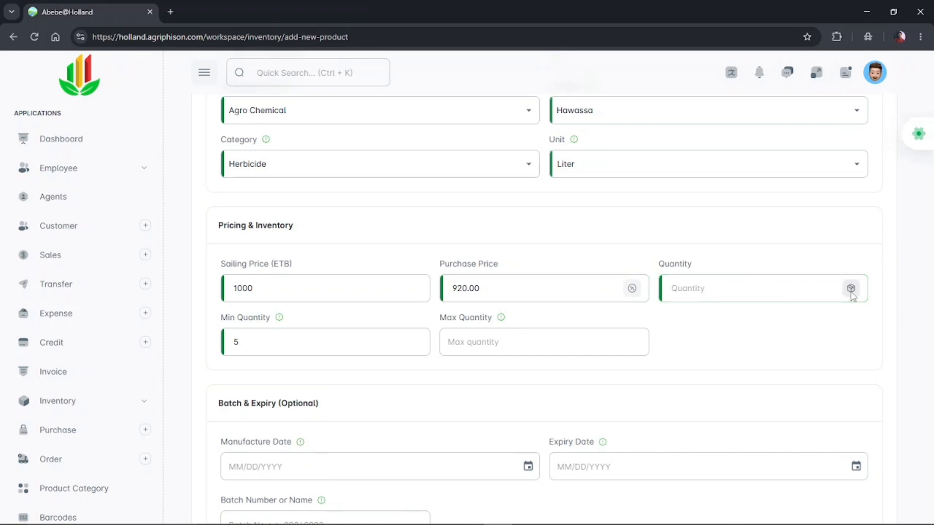
left_click(785, 359)
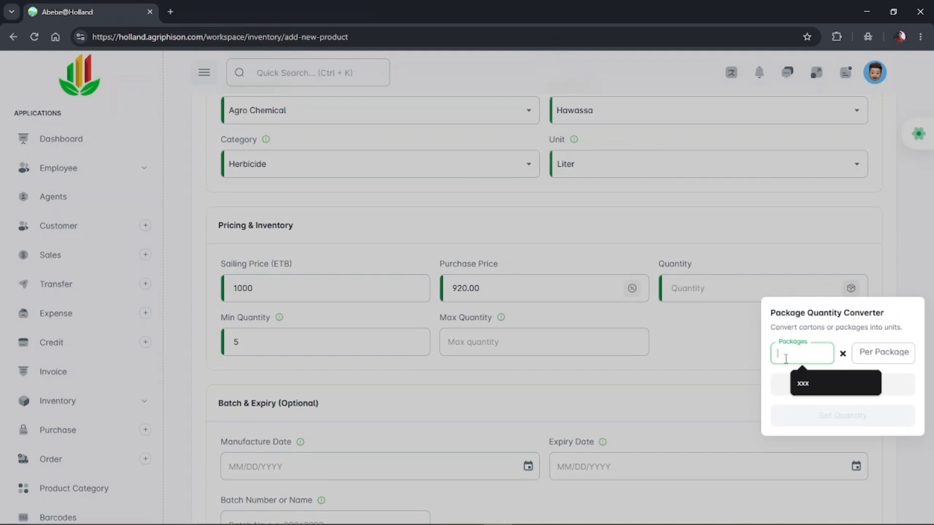
type("50")
left_click_drag(791, 356, 778, 356)
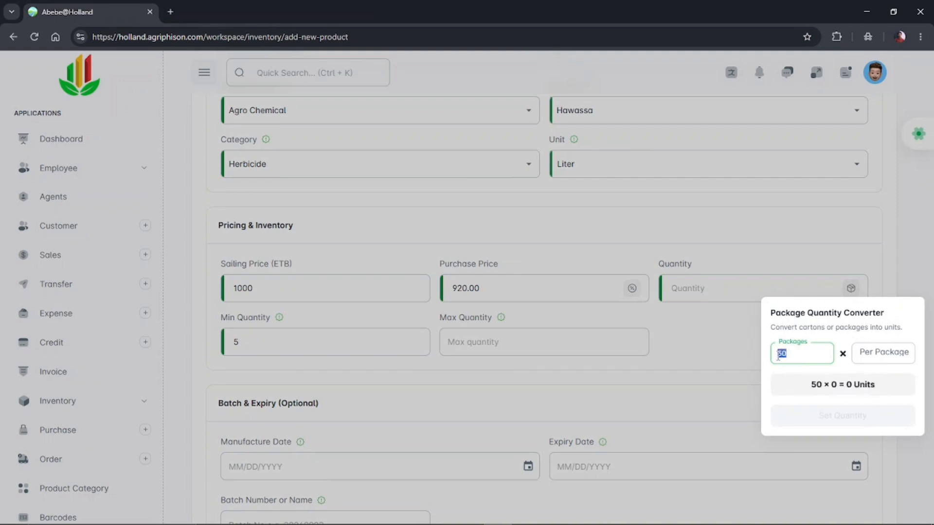
left_click(793, 356)
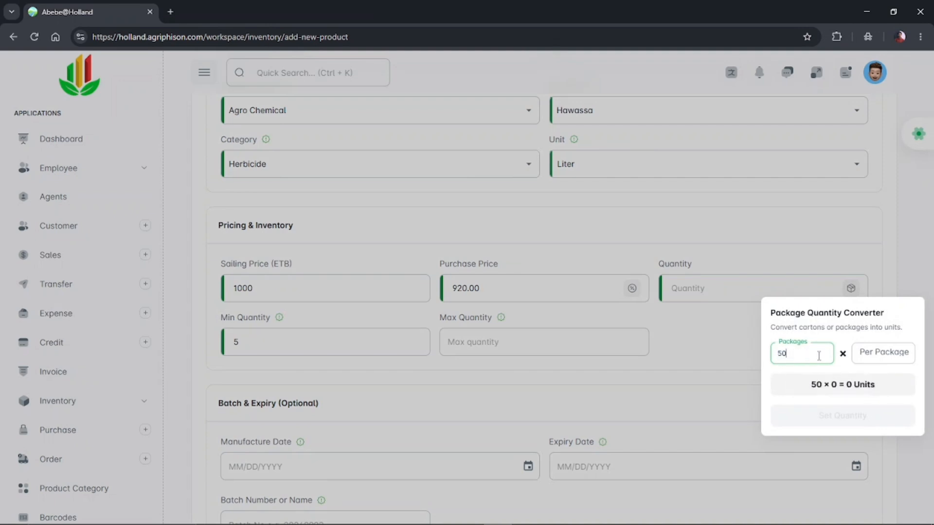
left_click(861, 356)
type("24")
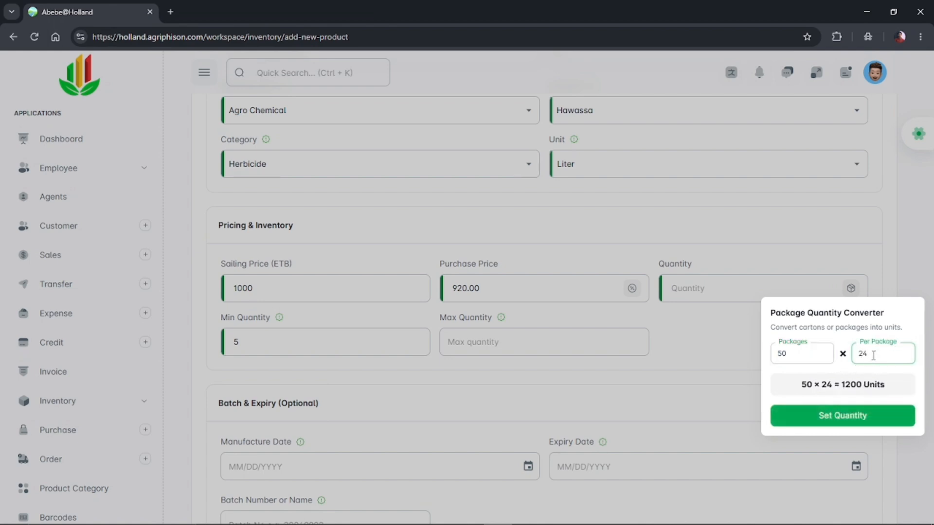
double_click(863, 354)
left_click(839, 417)
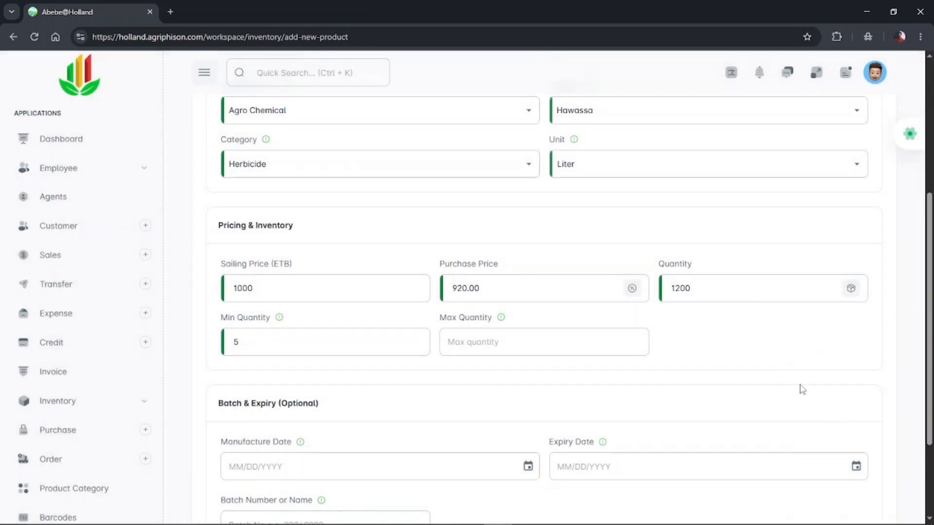
left_click(719, 289)
left_click_drag(707, 288, 667, 288)
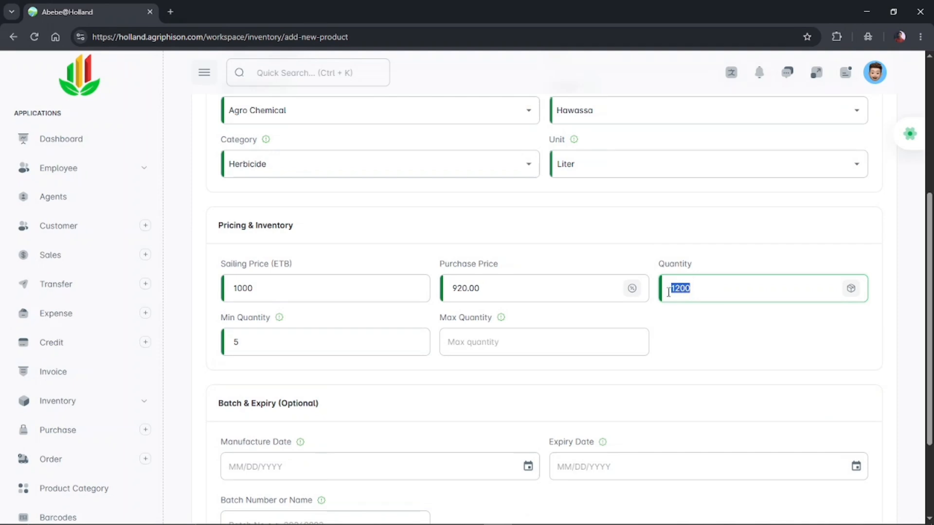
left_click(674, 321)
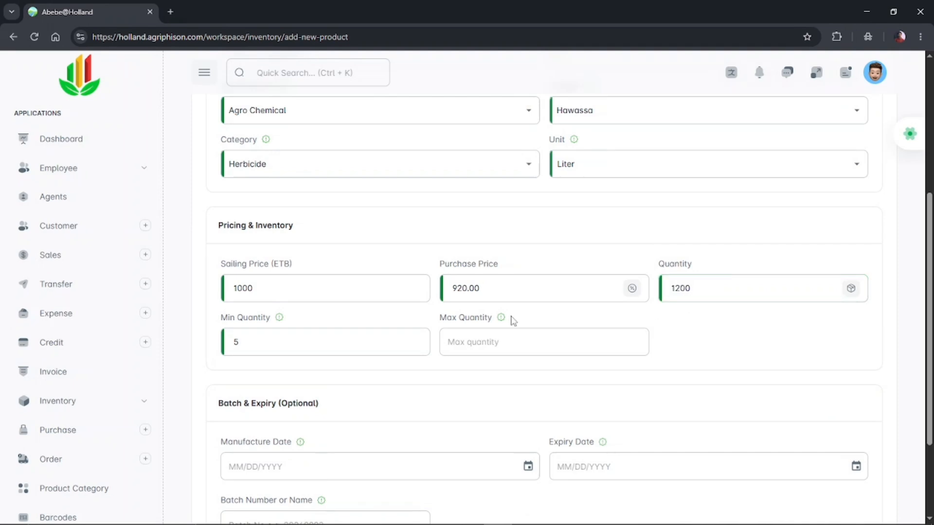
Step: Try a minimum quantity of 10 and set the value back to 5
left_click_drag(226, 326, 254, 327)
left_click(272, 343)
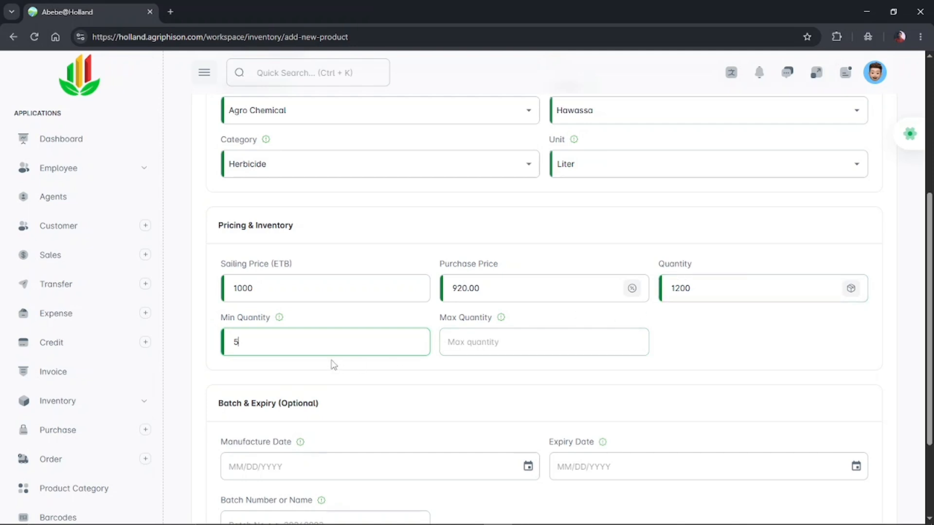
key("BackSpace")
type("10")
left_click_drag(262, 342, 214, 341)
type("51")
key("BackSpace")
key("BackSpace")
type("1")
key("BackSpace")
type("5")
Step: Set the product's maximum quantity to 2000
left_click_drag(438, 316, 450, 321)
left_click(468, 338)
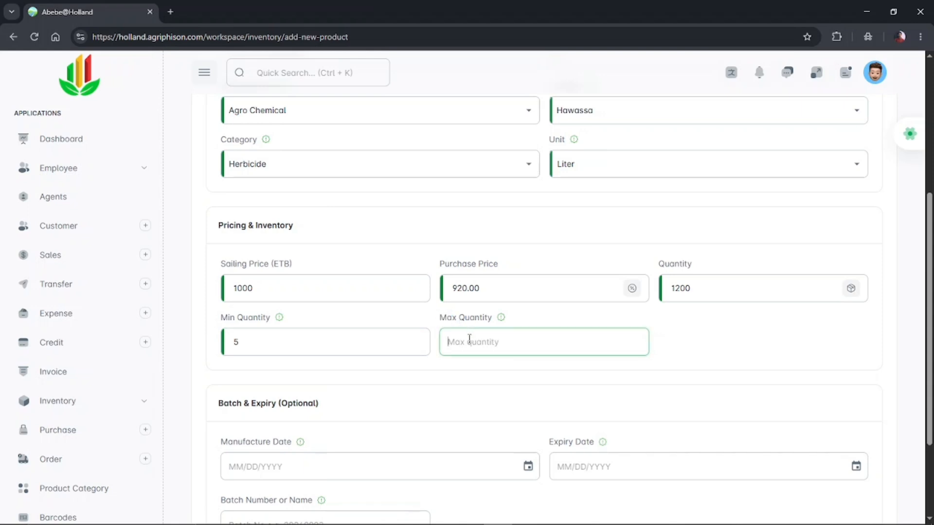
type("2000")
left_click_drag(474, 342, 445, 343)
left_click(538, 396)
Step: Set the manufacture date to 08/01/2026 in the batch and expiry section
scroll(699, 384, "down", 3)
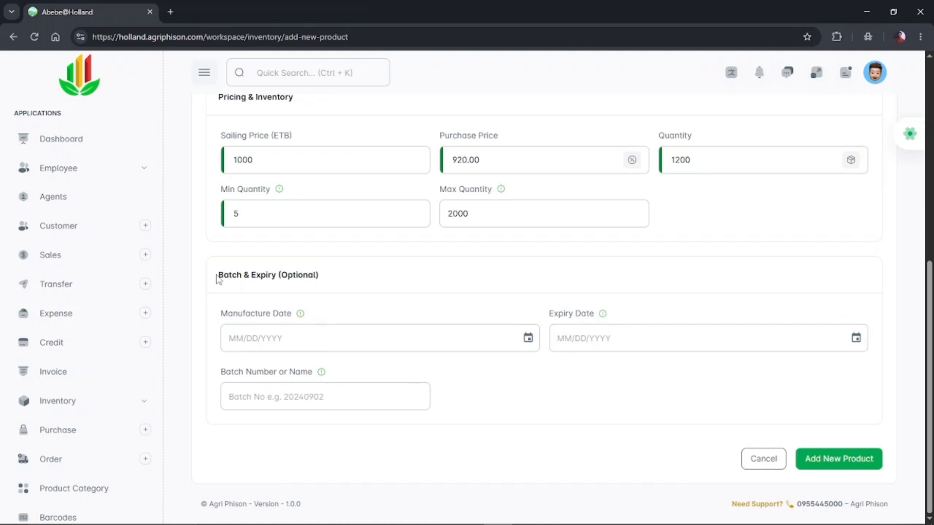
left_click_drag(217, 275, 236, 276)
left_click(272, 328)
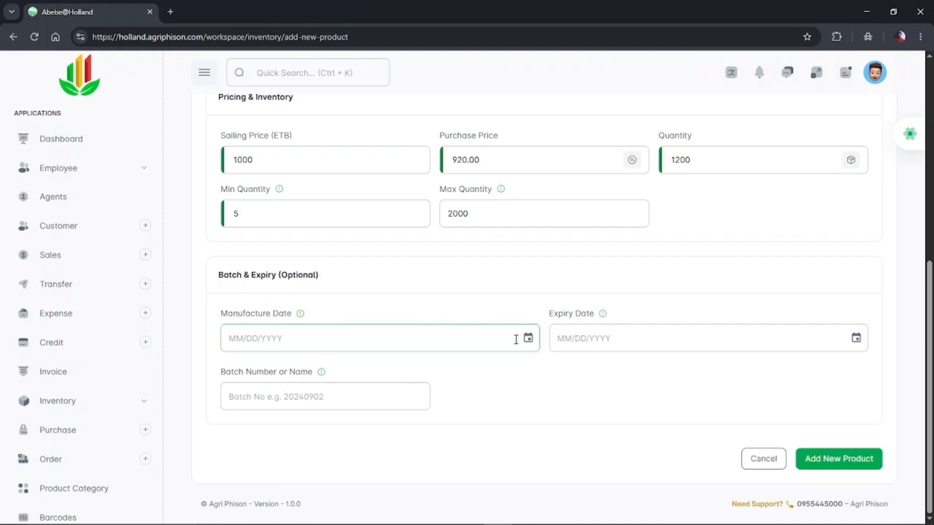
left_click(527, 338)
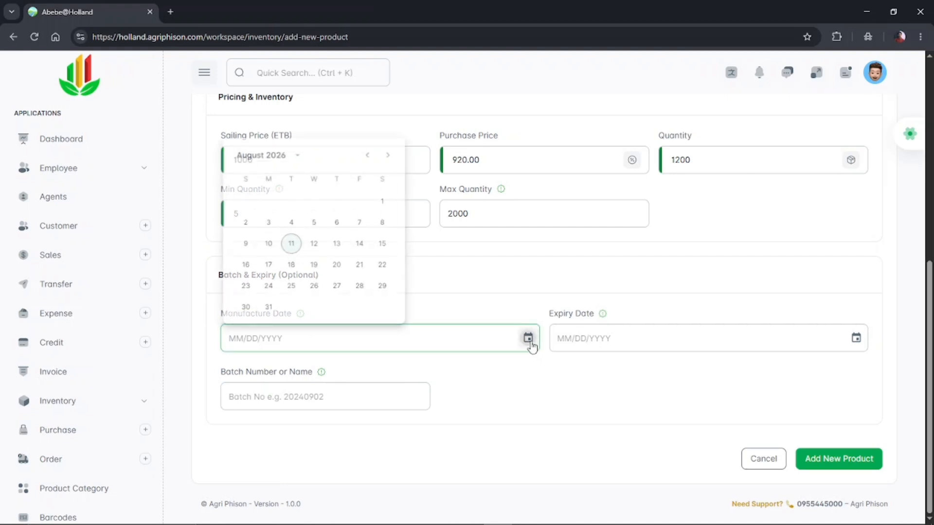
left_click(384, 199)
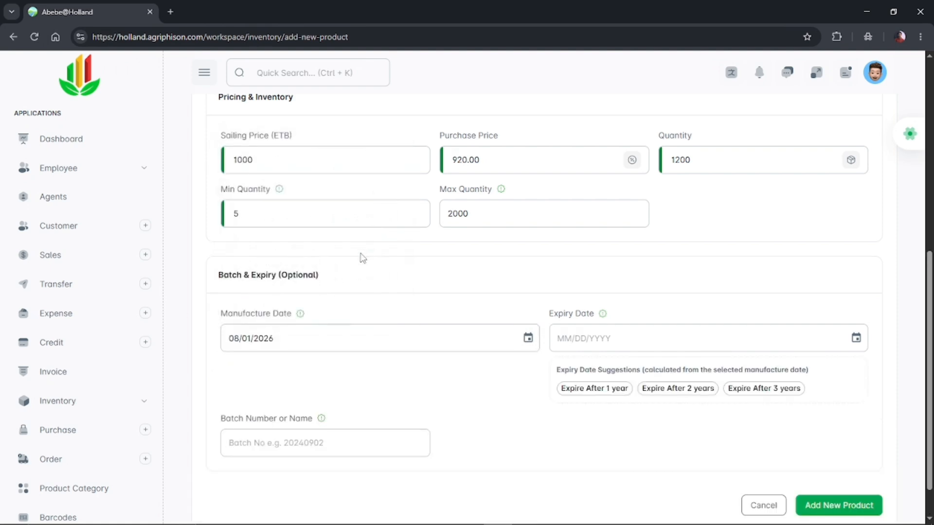
left_click_drag(288, 338, 227, 339)
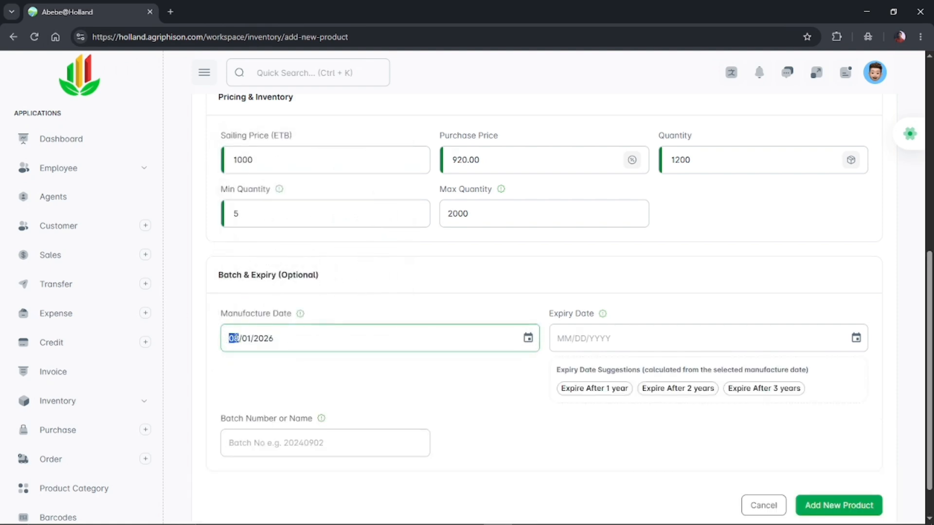
left_click(530, 342)
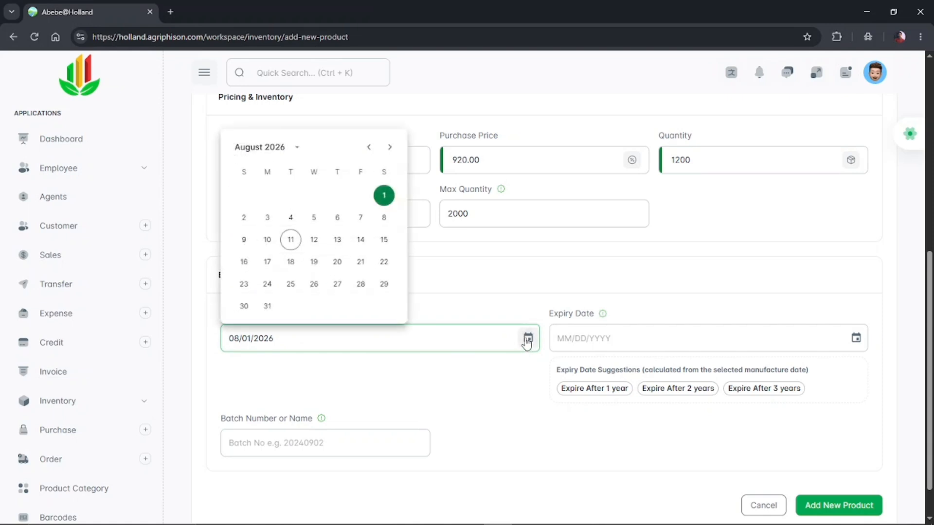
left_click(509, 375)
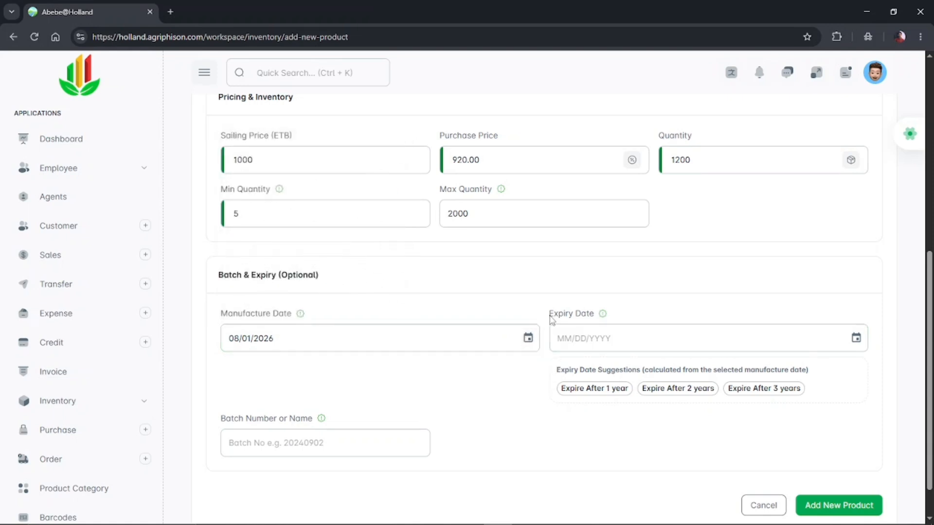
left_click_drag(550, 313, 594, 313)
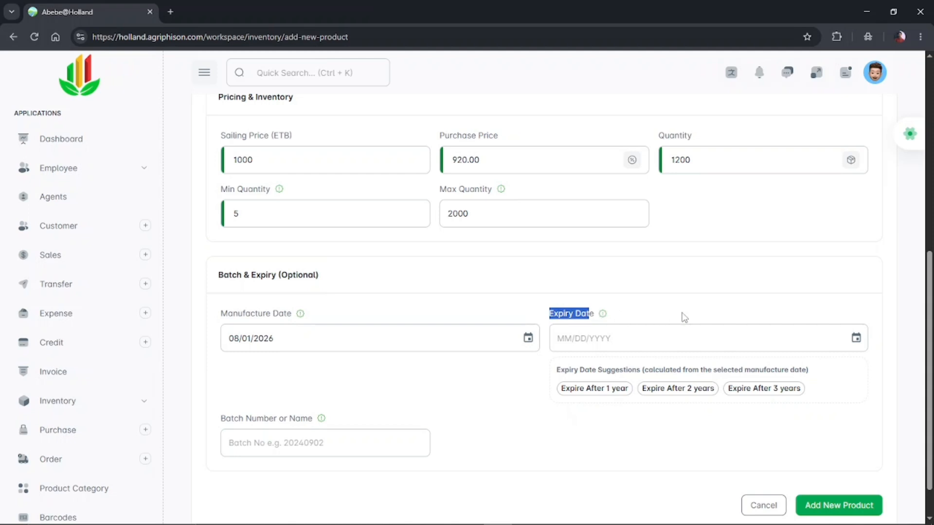
left_click(849, 362)
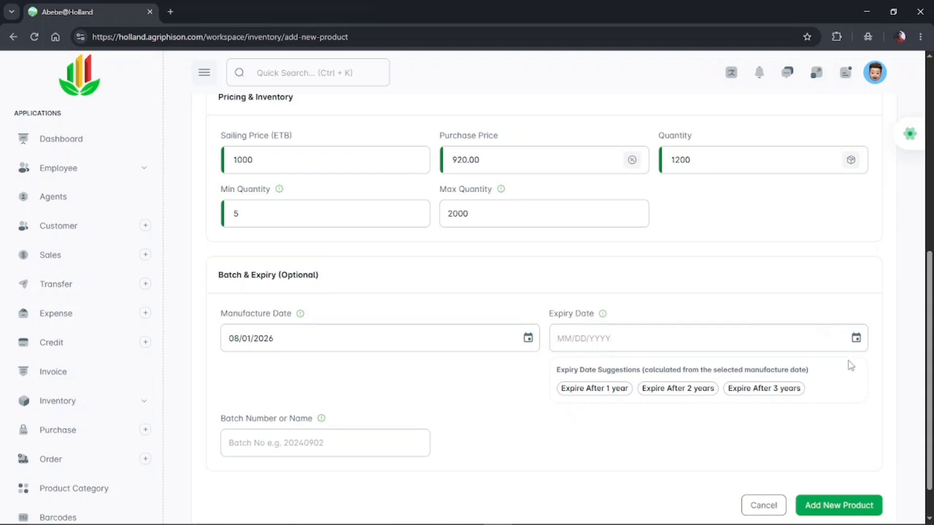
left_click(855, 341)
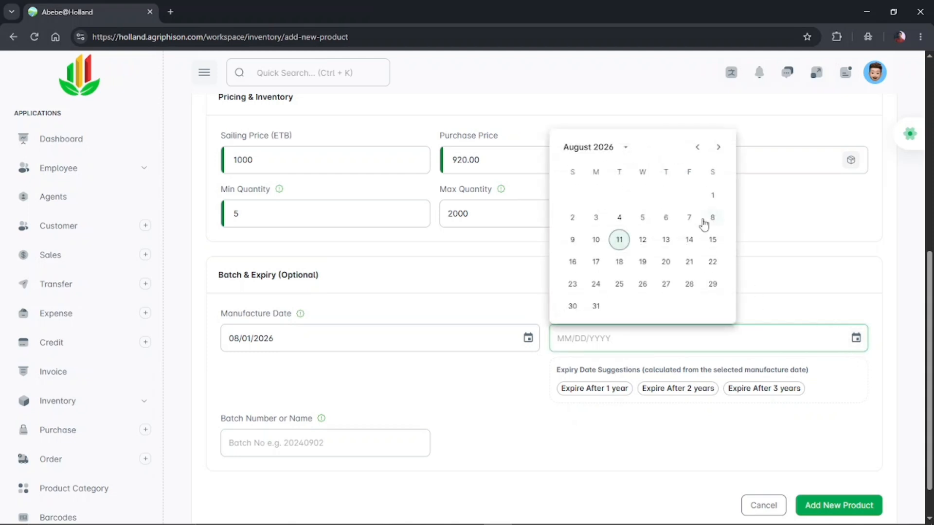
left_click(718, 148)
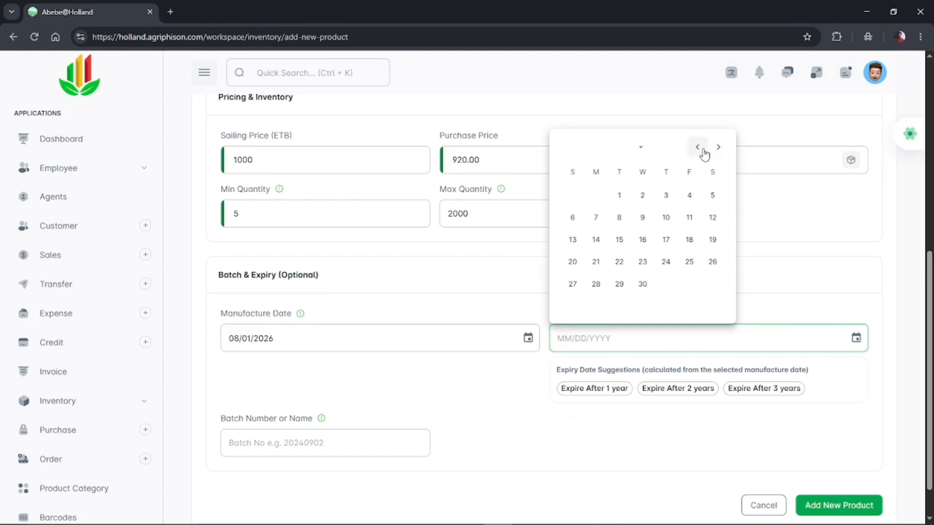
left_click(703, 155)
left_click(541, 389)
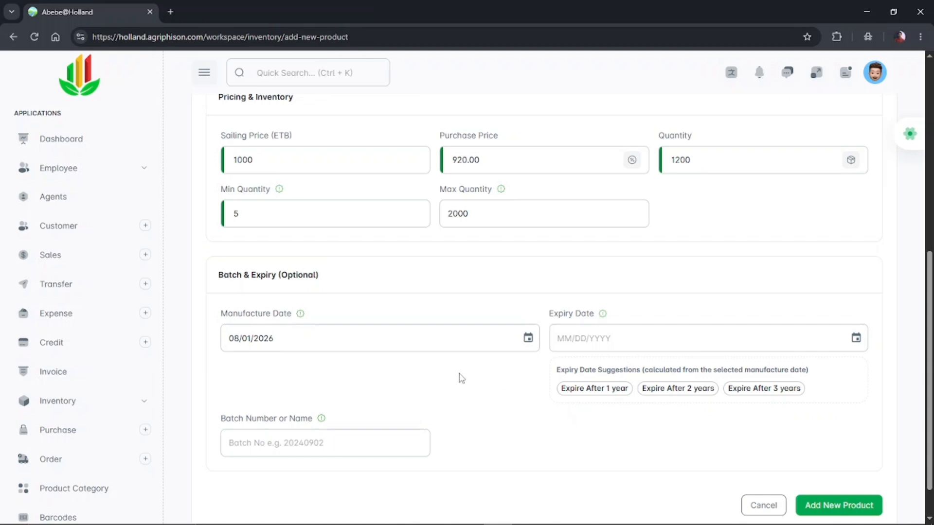
Step: Set the expiry date to 08/01/2028 by applying the suggestion of two years after manufacture
left_click(372, 343)
left_click_drag(280, 338, 223, 335)
left_click(412, 364)
left_click(599, 391)
left_click(664, 390)
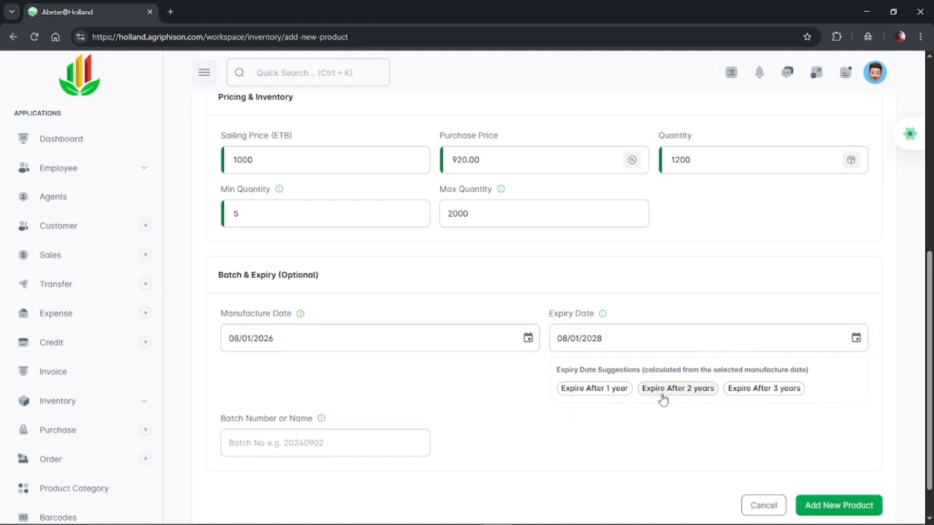
Step: Enter 20260101 as the product's batch number
scroll(641, 355, "down", 1)
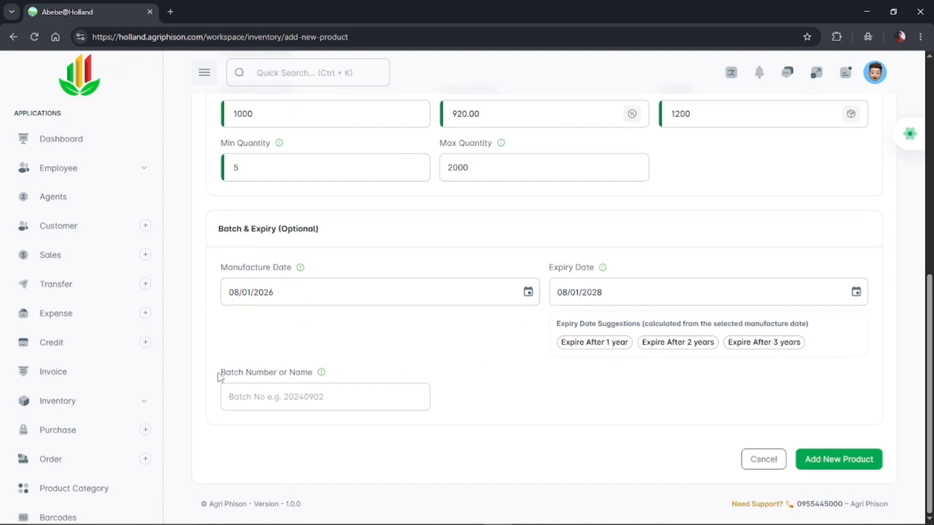
left_click_drag(221, 373, 298, 378)
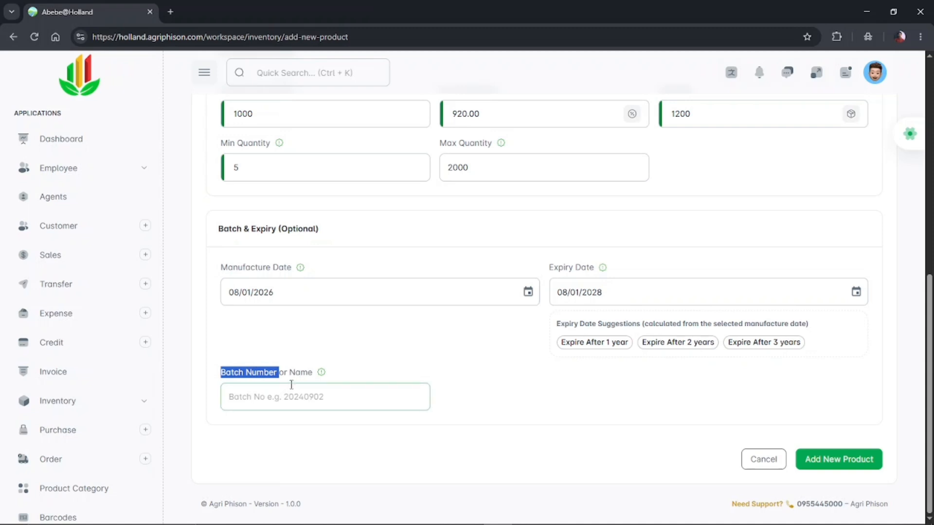
left_click(290, 387)
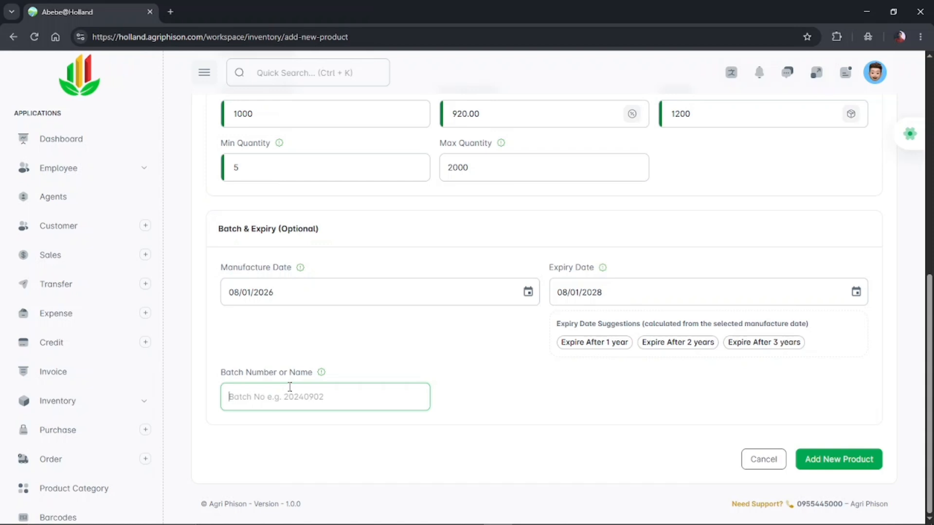
type("20260101")
Step: Review the completed general, pricing and batch details, and submit the form to add the new product
scroll(288, 389, "up", 10)
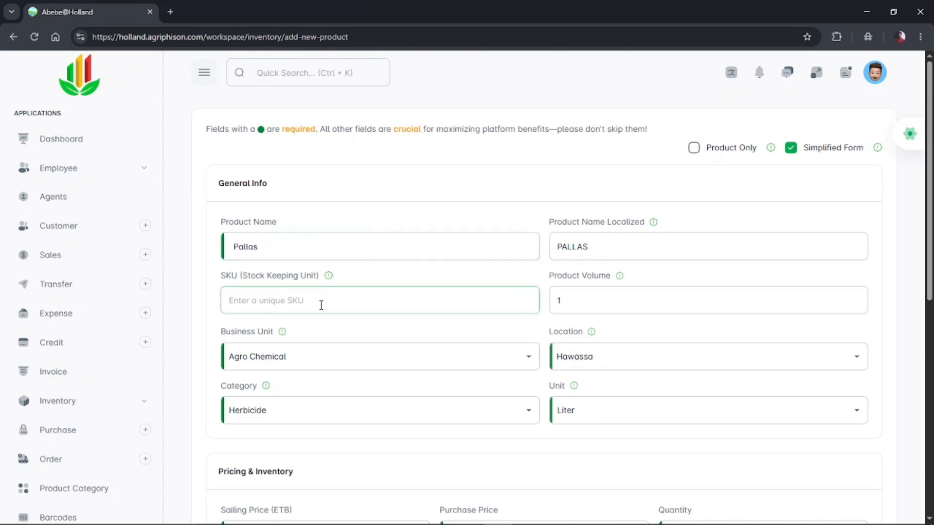
scroll(386, 334, "down", 1)
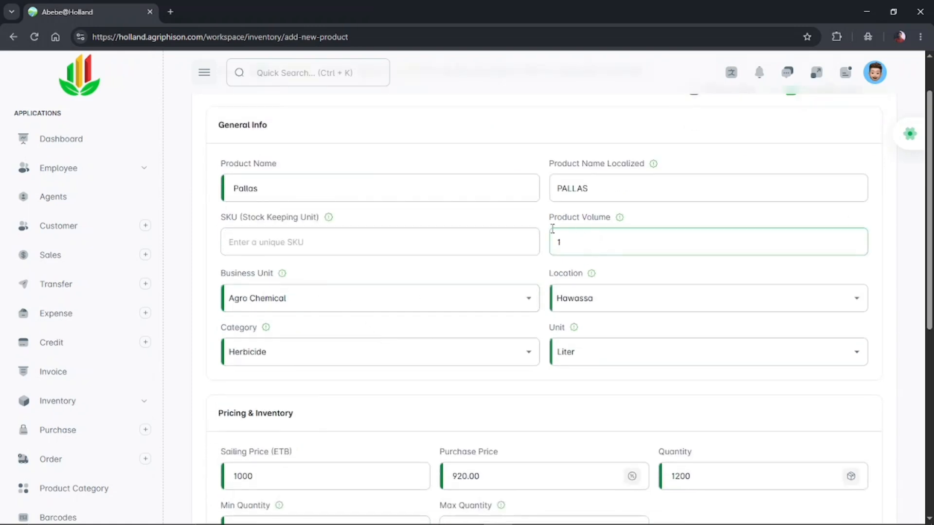
scroll(542, 287, "down", 2)
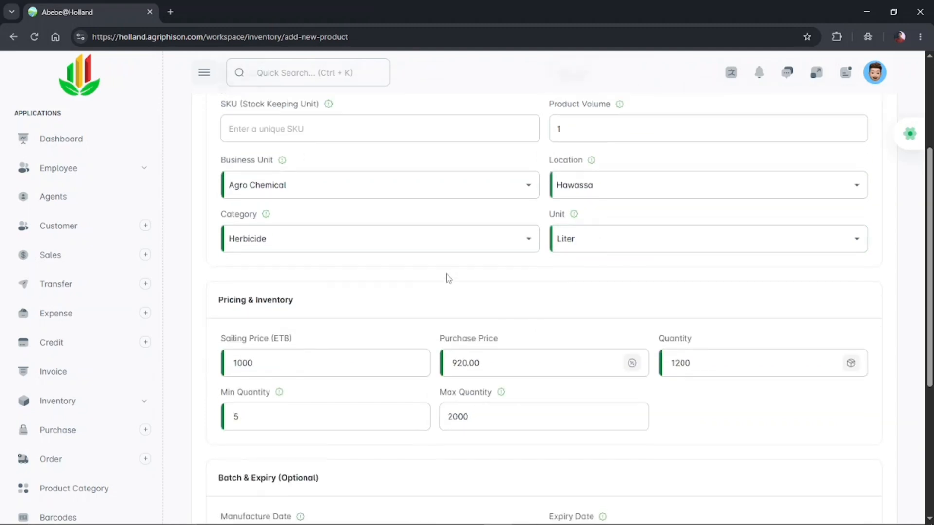
scroll(350, 226, "up", 2)
scroll(323, 346, "down", 2)
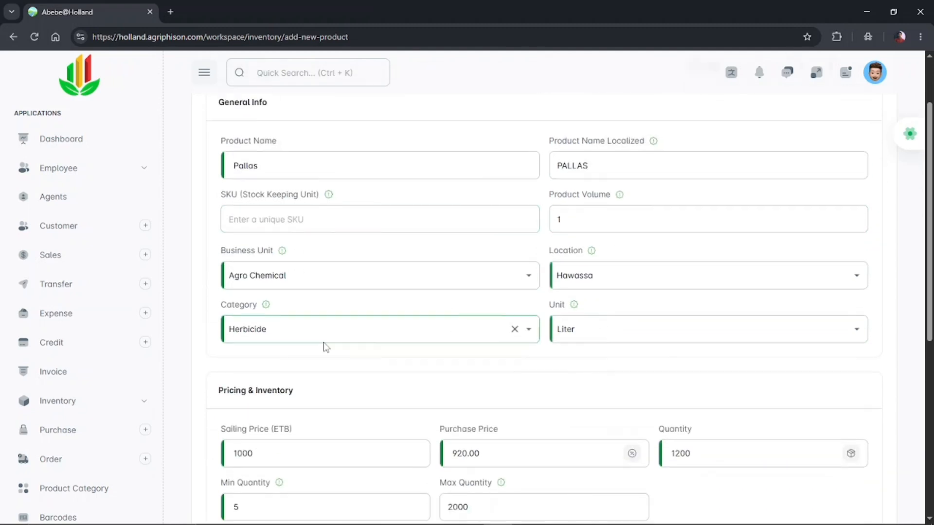
scroll(876, 440, "down", 5)
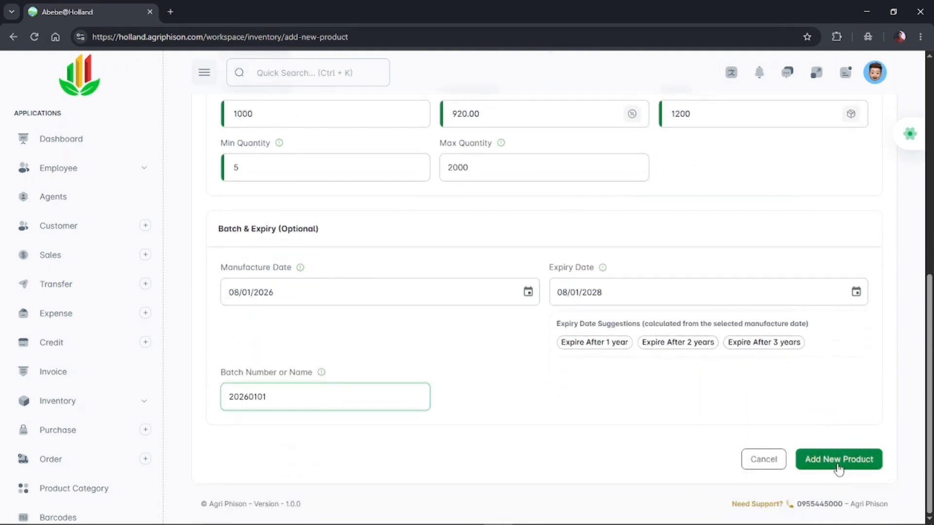
left_click(841, 463)
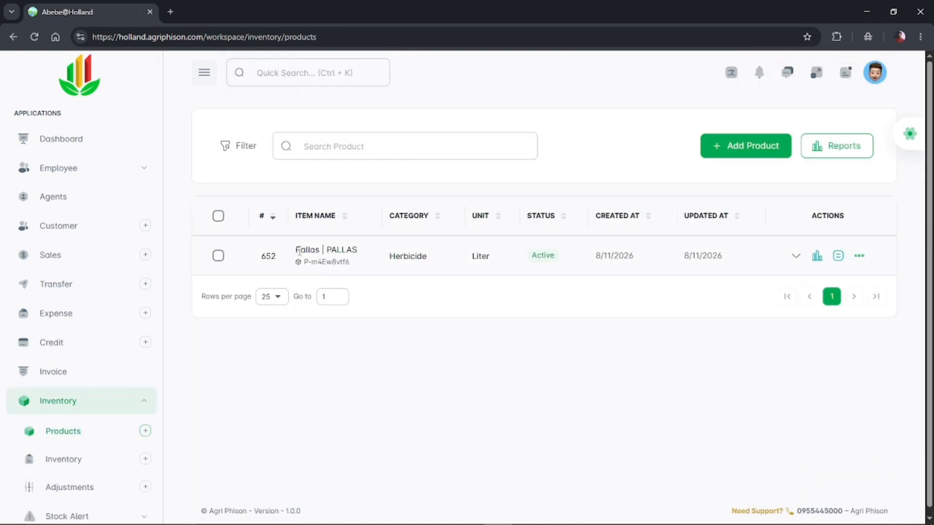
Step: Examine the Pallas row in the product list, checking its name, SKU code and update date
left_click_drag(300, 250, 311, 253)
left_click(299, 253)
left_click_drag(296, 251, 355, 251)
left_click_drag(302, 265, 351, 265)
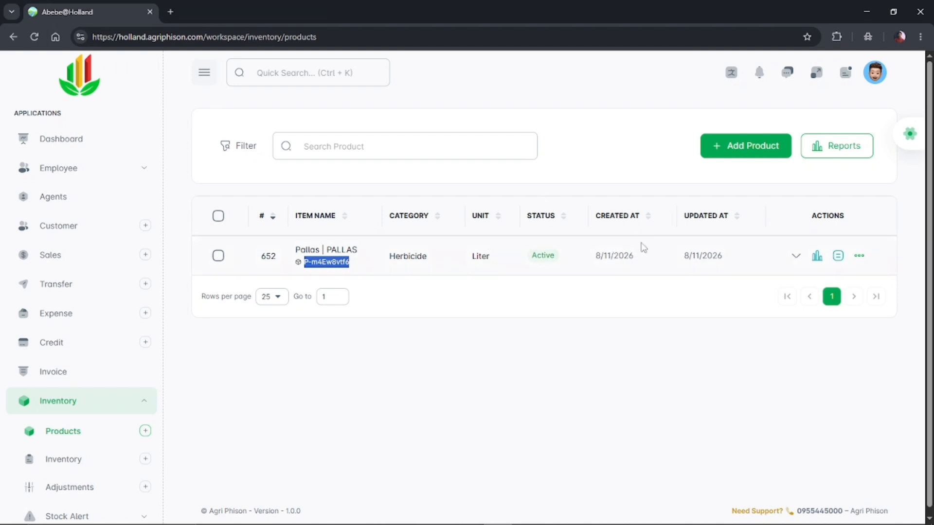
left_click_drag(691, 257, 716, 251)
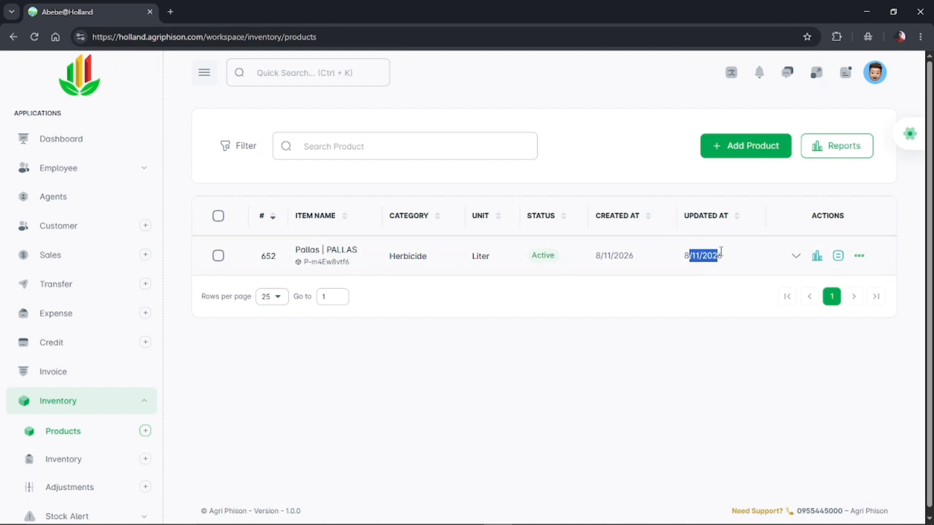
left_click(699, 295)
Step: Expand the Pallas product details, examine its SKU, barcode, category, unit and last update, and collapse them again
left_click(795, 257)
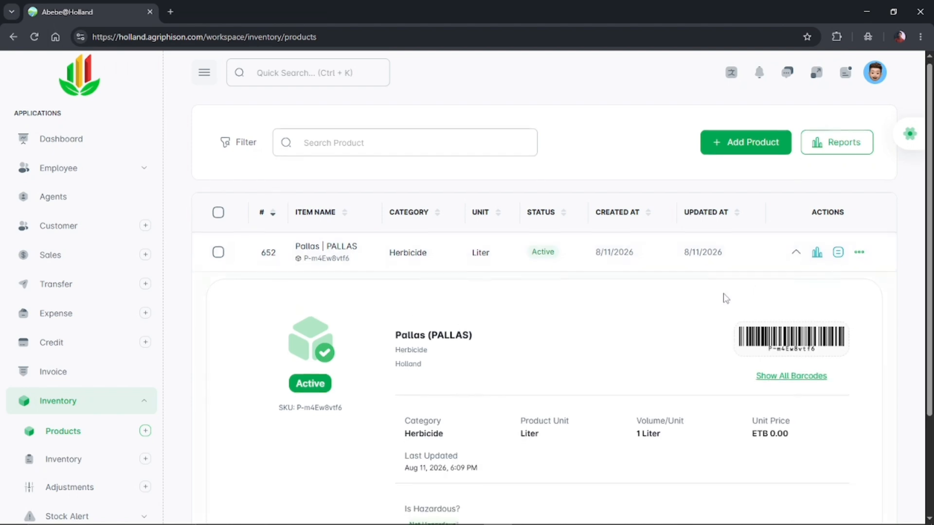
scroll(725, 298, "down", 3)
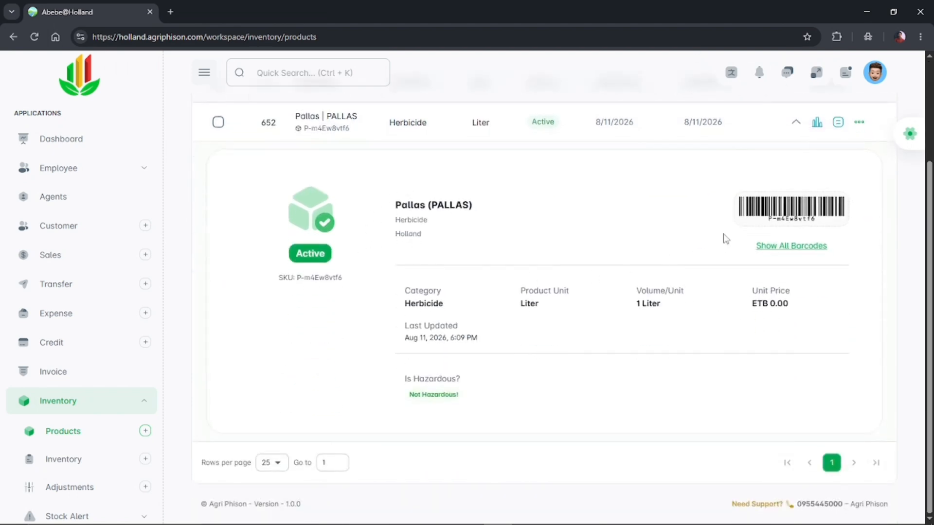
left_click_drag(297, 276, 359, 278)
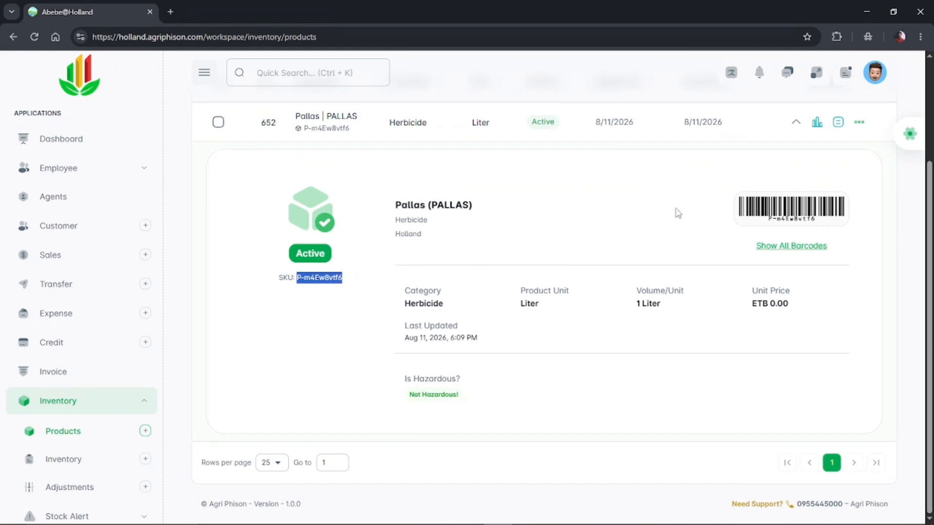
mouse_move(761, 229)
left_click_drag(410, 287, 551, 363)
scroll(551, 364, "up", 1)
left_click(550, 364)
scroll(550, 363, "up", 3)
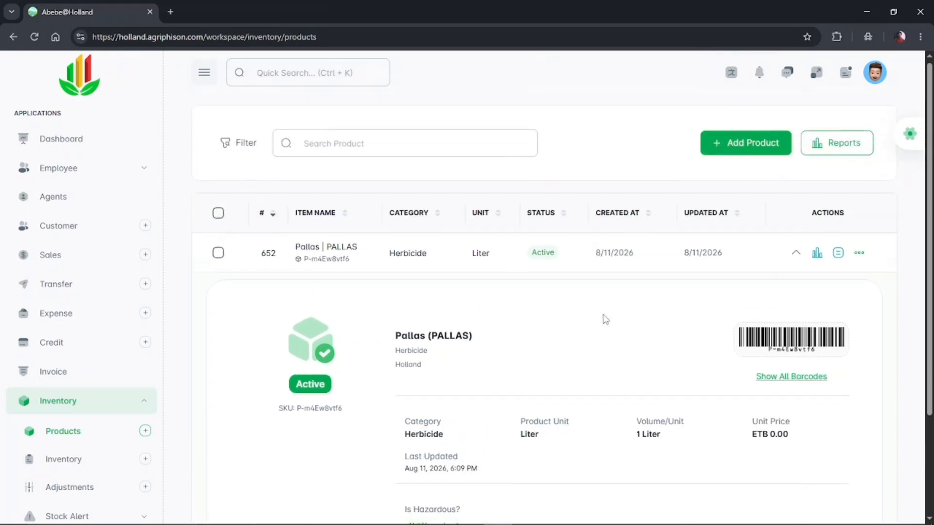
left_click(796, 257)
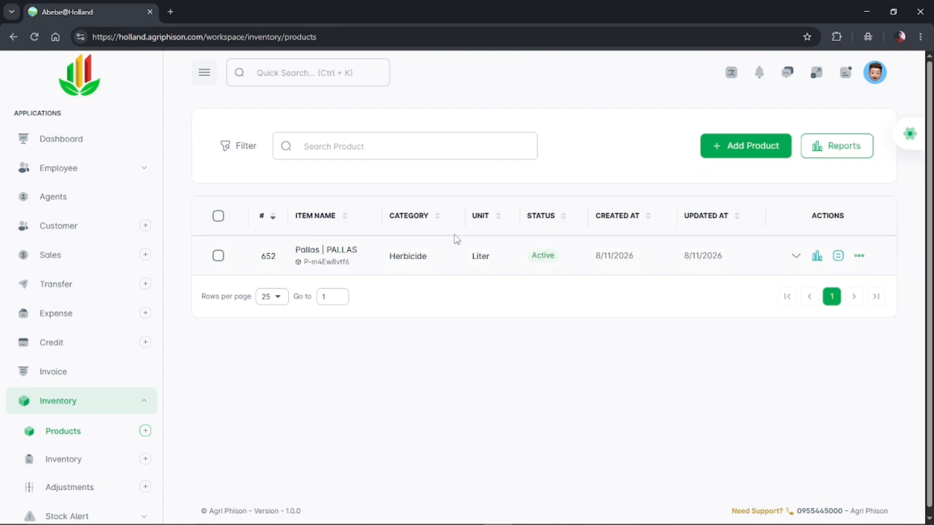
Step: Search the product list for "pallas" and clear the search term
left_click(389, 151)
left_click(506, 116)
left_click(465, 140)
type("pa")
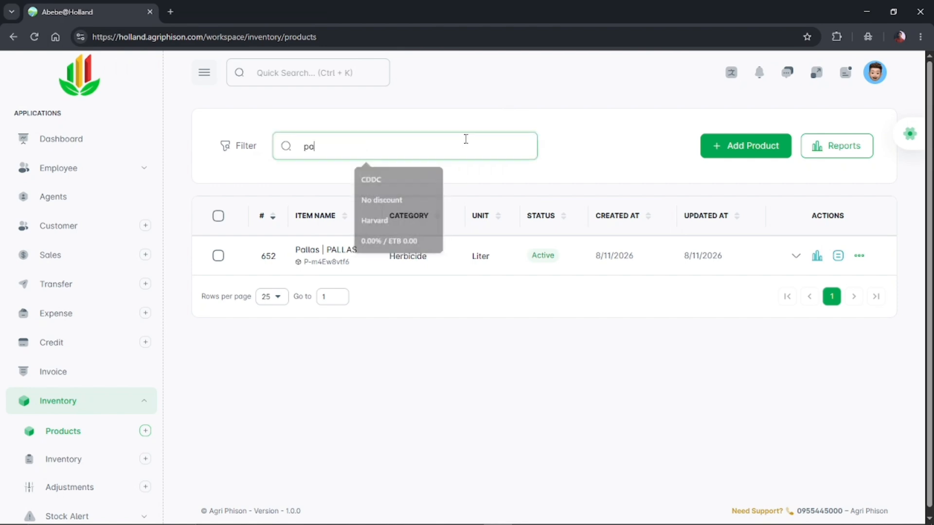
type("llas")
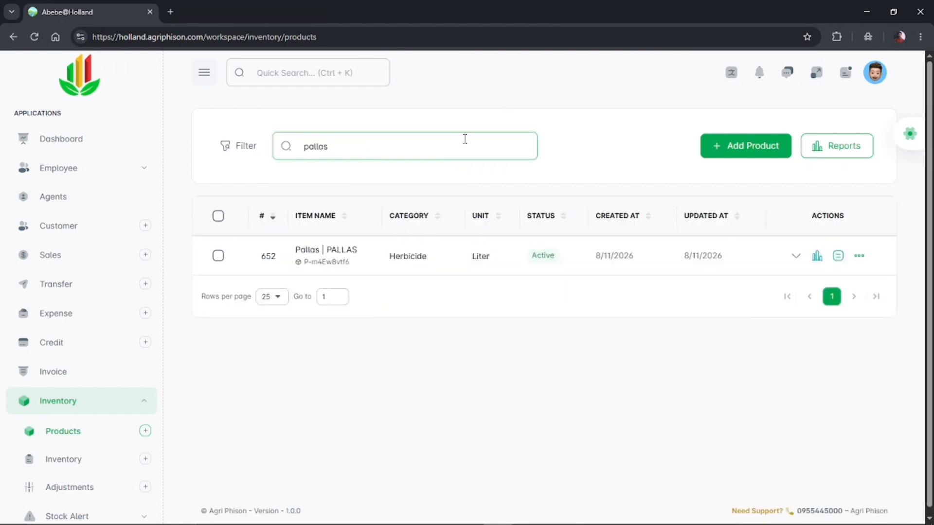
left_click_drag(423, 146, 288, 145)
key("BackSpace")
left_click(320, 182)
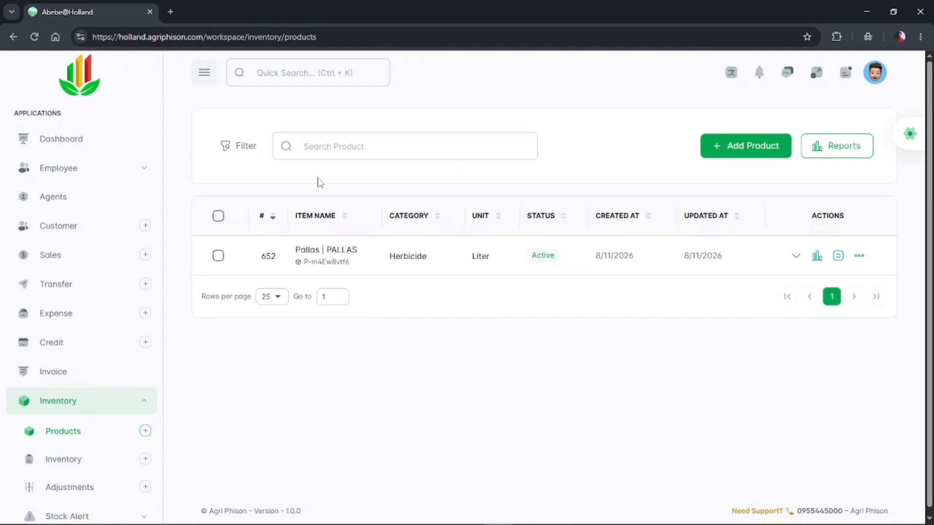
Step: Open the product list filters, examine the business unit, category and unit options, and close them without filtering
left_click(243, 151)
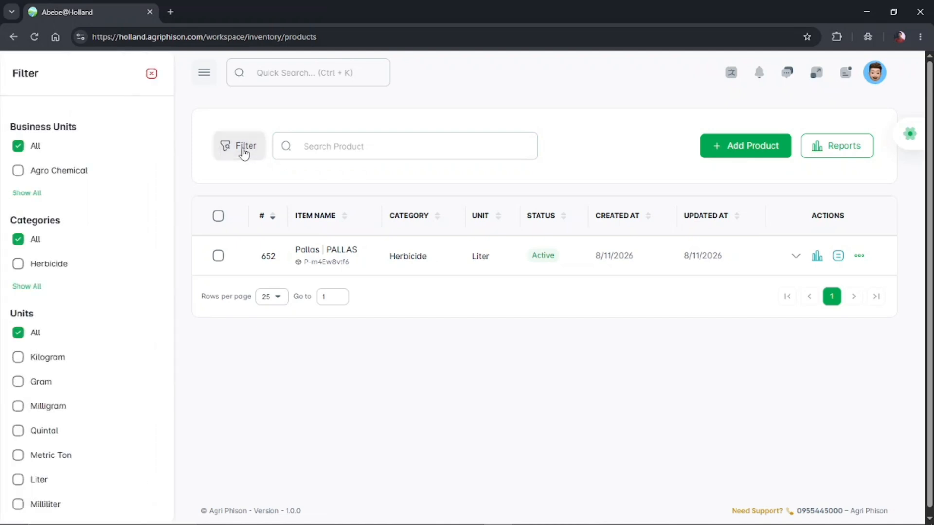
left_click_drag(171, 133, 171, 152)
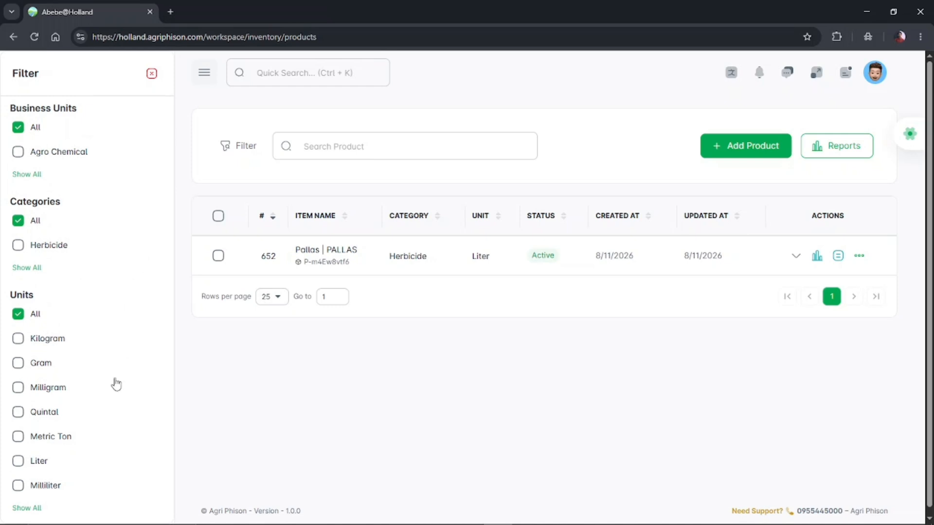
double_click(22, 292)
left_click_drag(22, 201, 50, 201)
left_click_drag(16, 107, 45, 109)
left_click(83, 118)
left_click(150, 74)
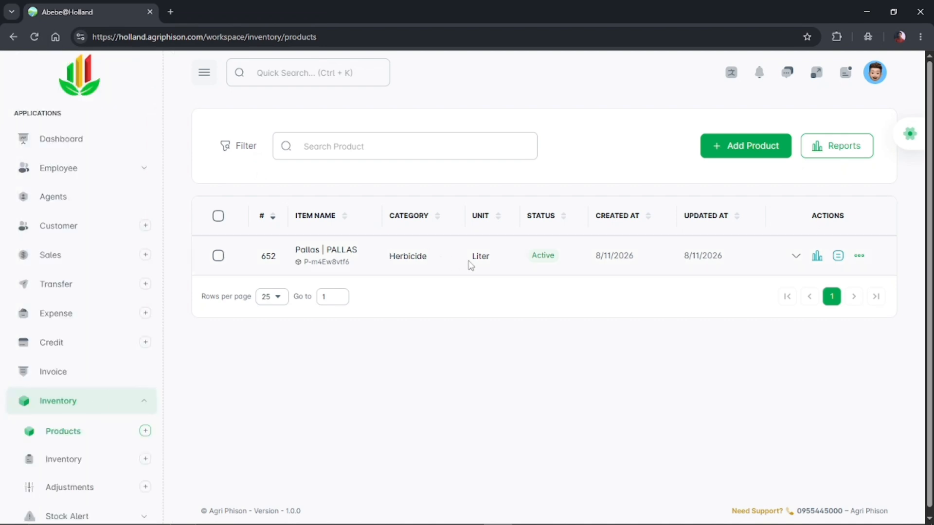
Step: Open the inventory page showing the products' stock levels
left_click(67, 403)
left_click(68, 406)
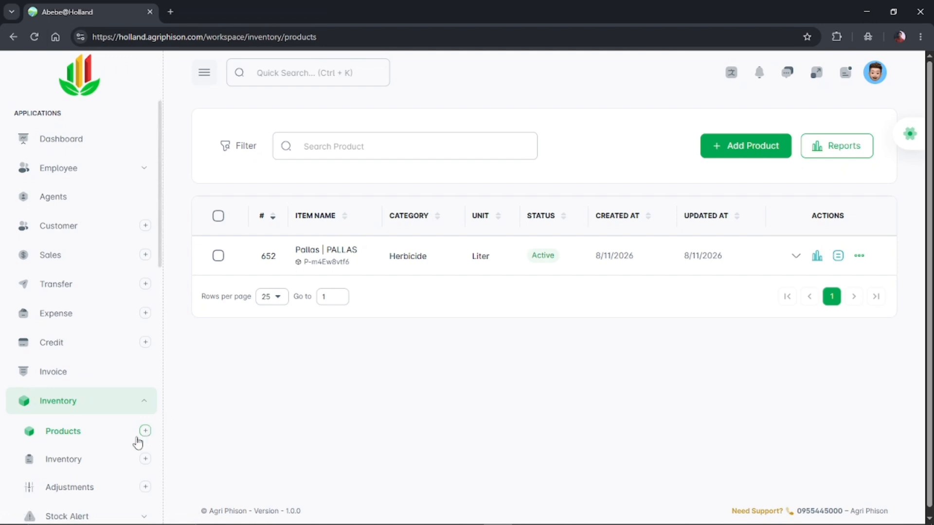
left_click(64, 466)
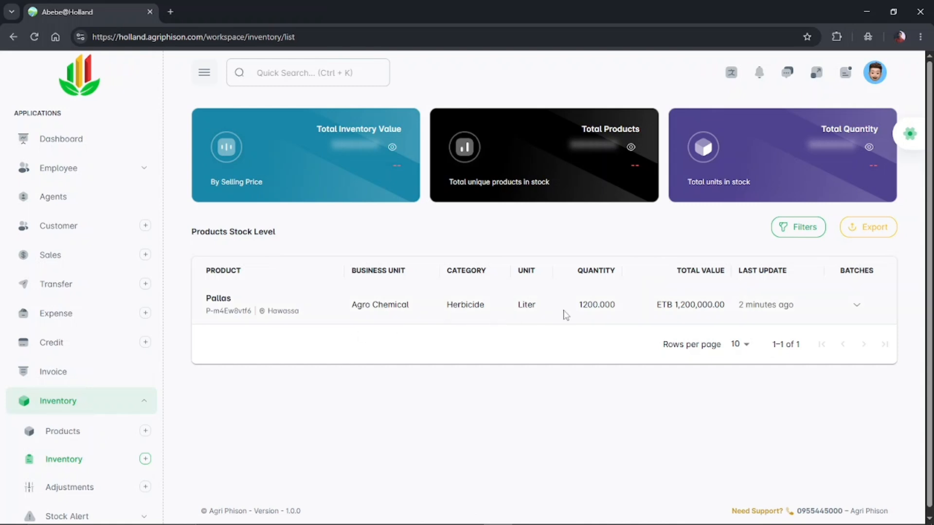
mouse_move(767, 300)
scroll(858, 307, "down", 1)
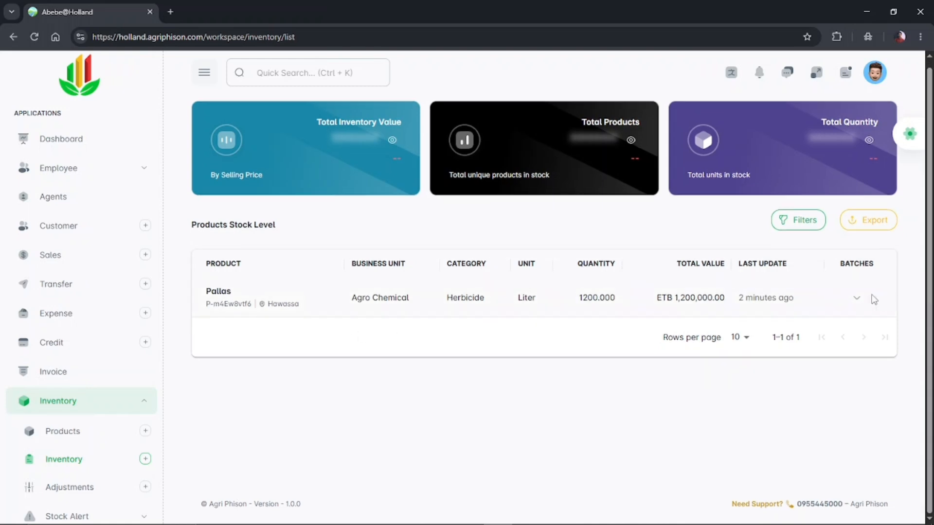
Step: Reveal the hidden total inventory value, total products and total quantity figures on the summary cards
left_click_drag(311, 116, 389, 121)
left_click(392, 140)
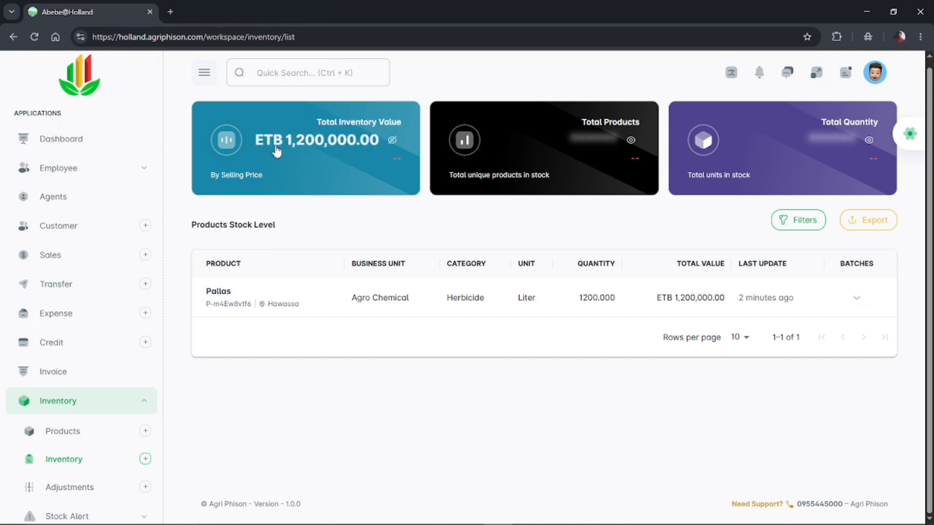
left_click(612, 137)
left_click_drag(583, 127, 642, 148)
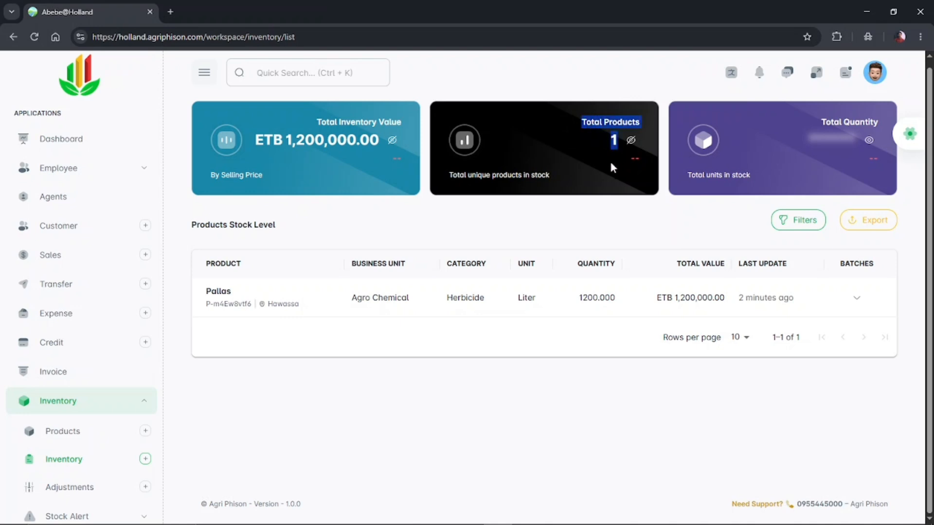
left_click(830, 147)
left_click_drag(827, 146, 854, 151)
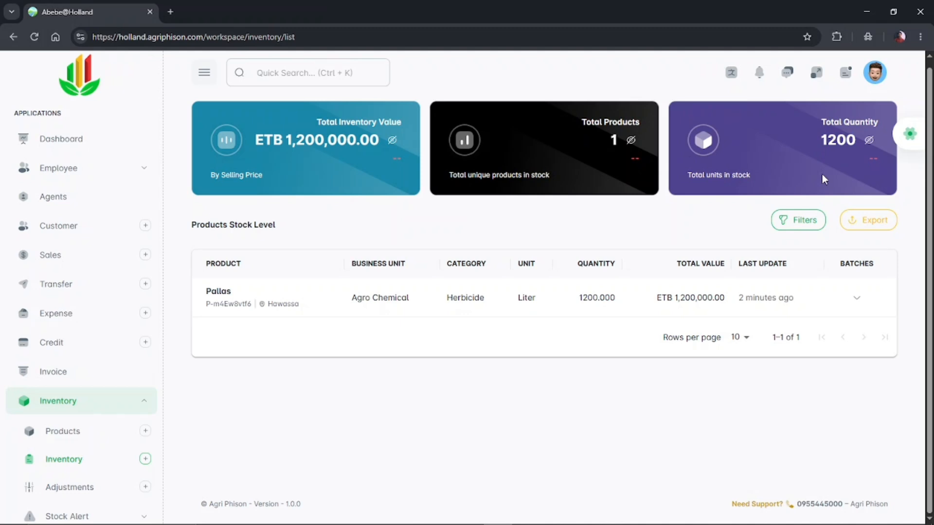
Step: Show the batches for Pallas, examine the product code, batch code, quantity and initial quantity, and hide the batches again
left_click(857, 298)
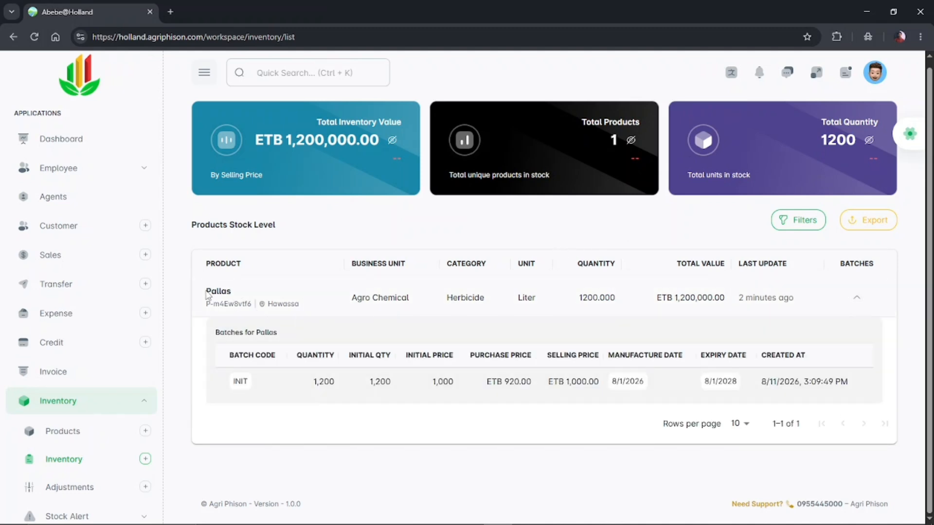
left_click_drag(206, 291, 252, 304)
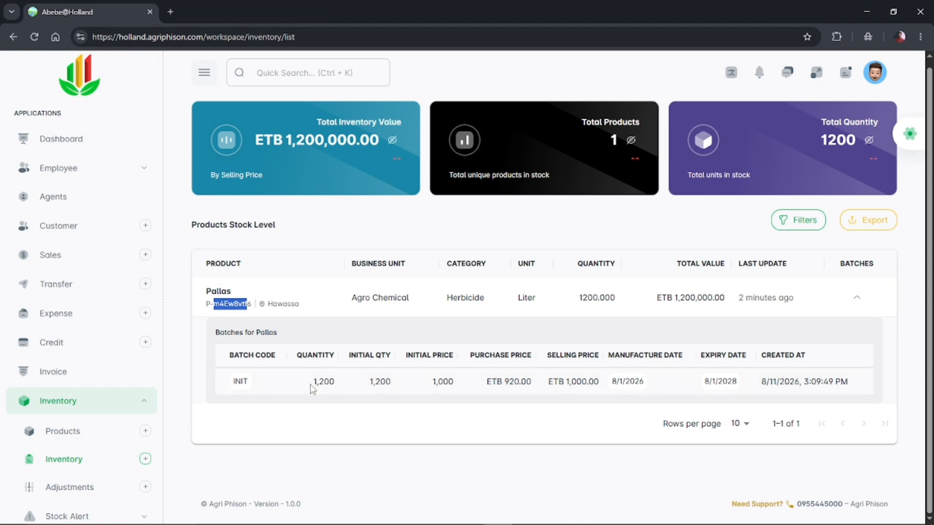
left_click_drag(313, 382, 393, 392)
left_click(341, 392)
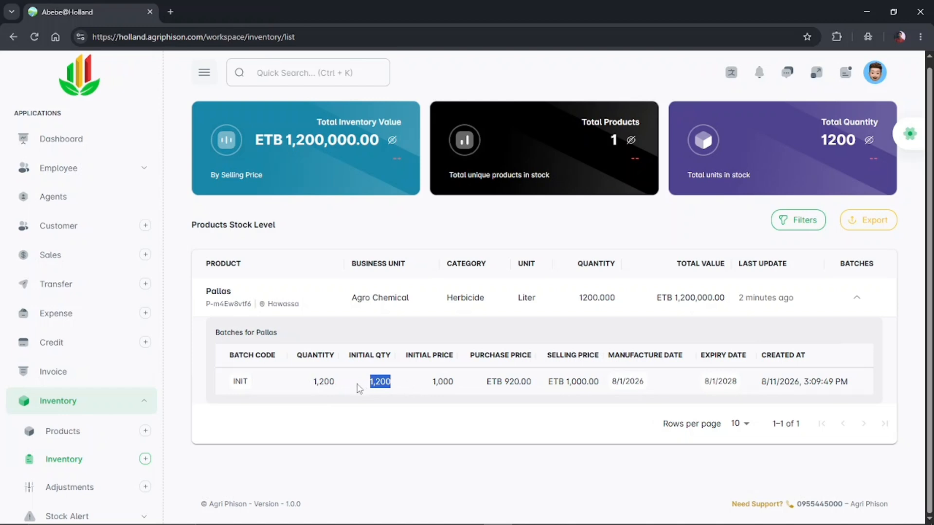
left_click(339, 396)
double_click(246, 382)
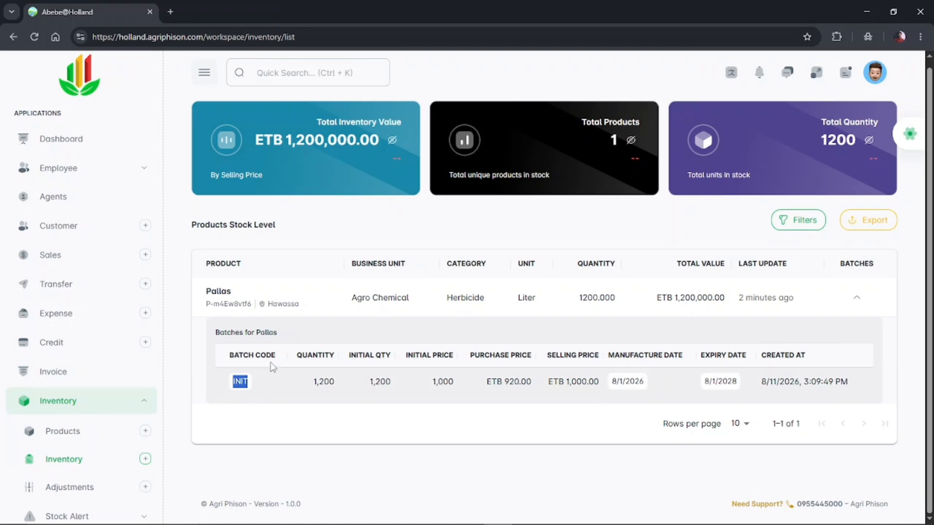
left_click_drag(277, 359, 229, 357)
left_click(306, 381)
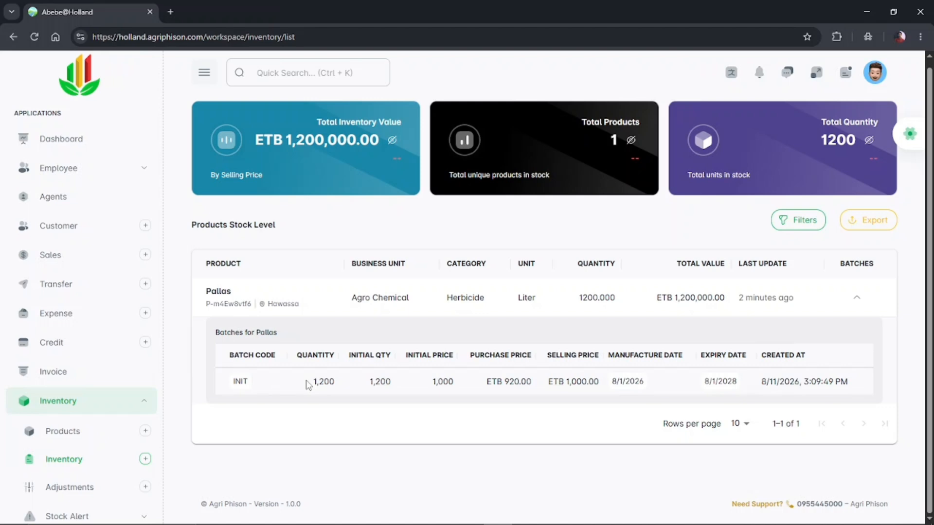
left_click(854, 298)
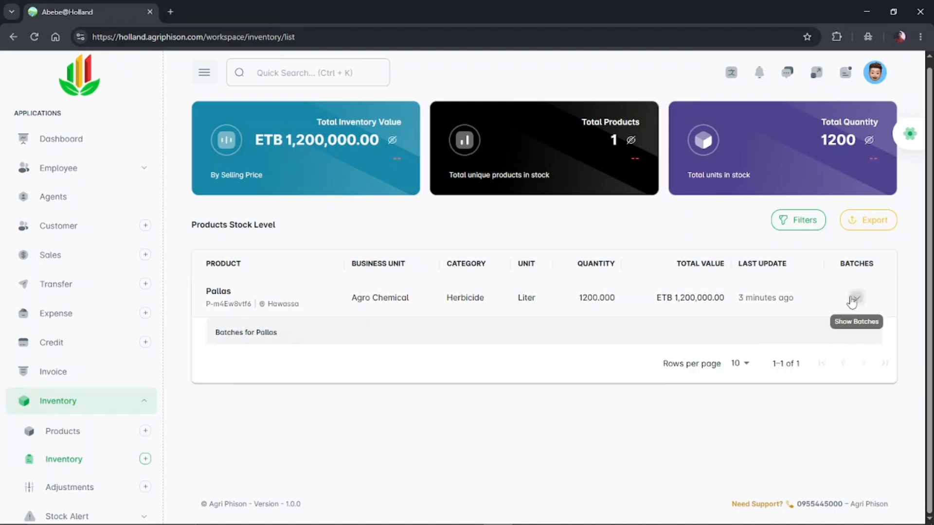
Step: Open the stock level filters and enter "pall" as the search text
left_click(795, 224)
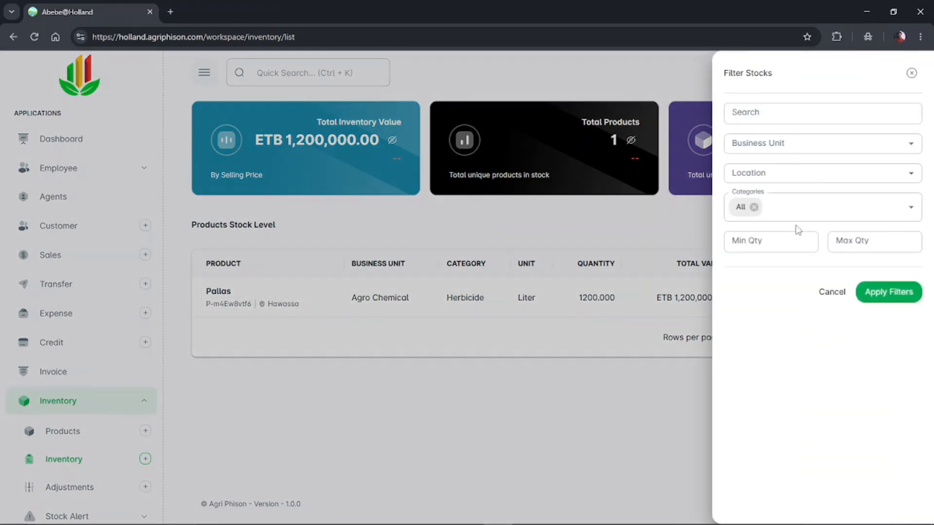
left_click(769, 120)
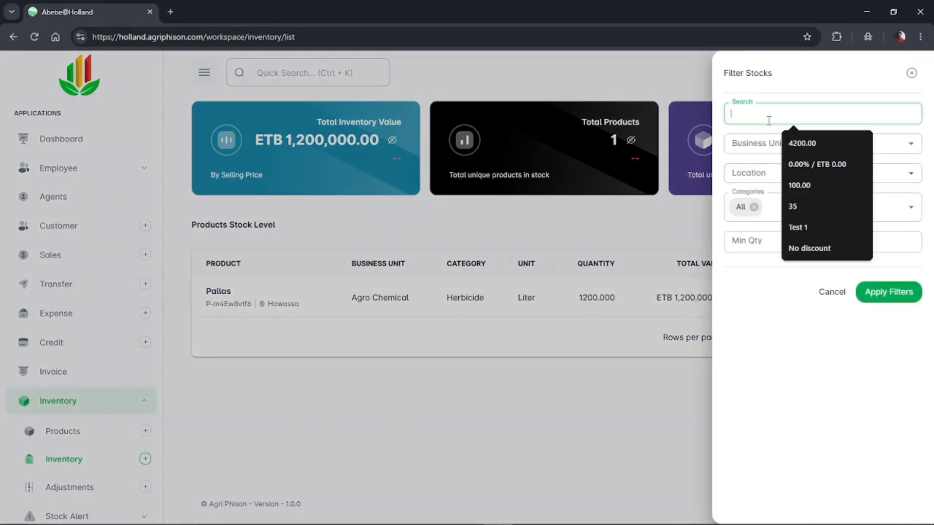
type("as")
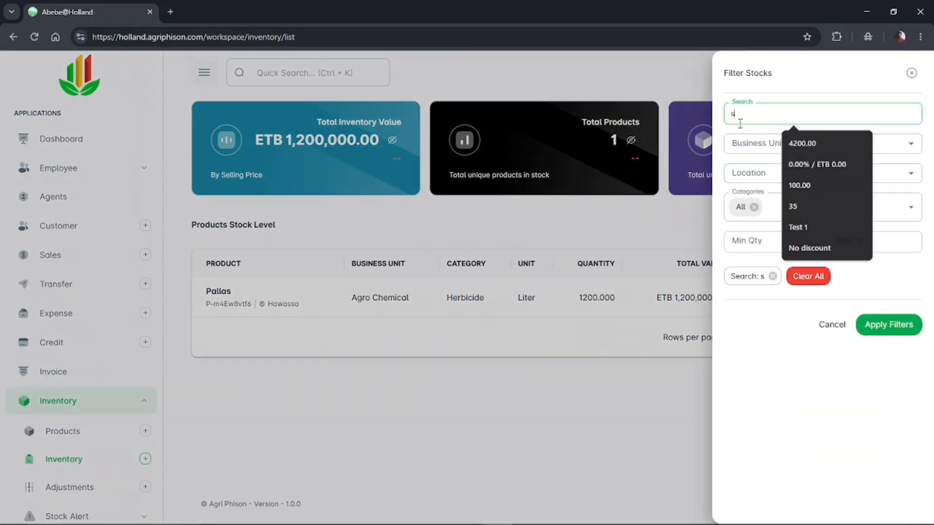
key("BackSpace")
key("BackSpace")
type("pall")
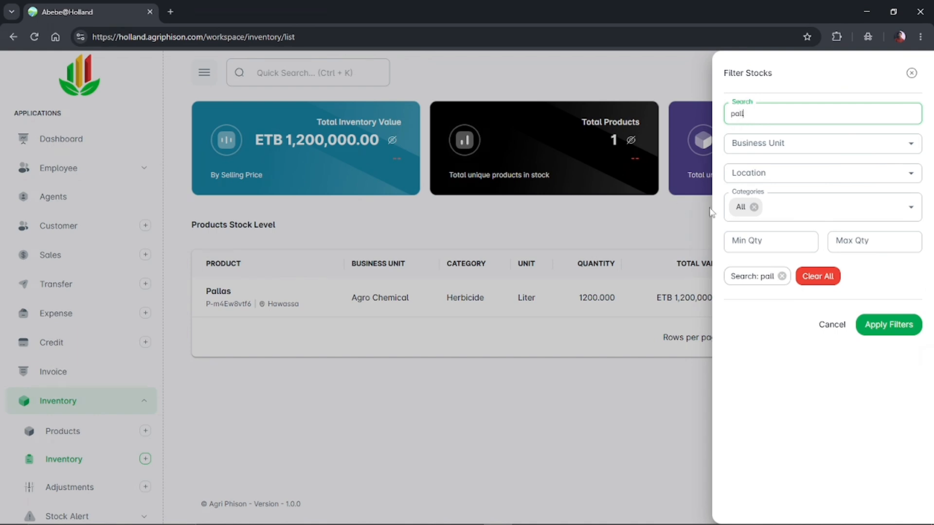
Step: Look over the business unit, location, category and minimum quantity filters without setting them, and apply the search filter to the stock list
left_click(774, 144)
left_click(752, 129)
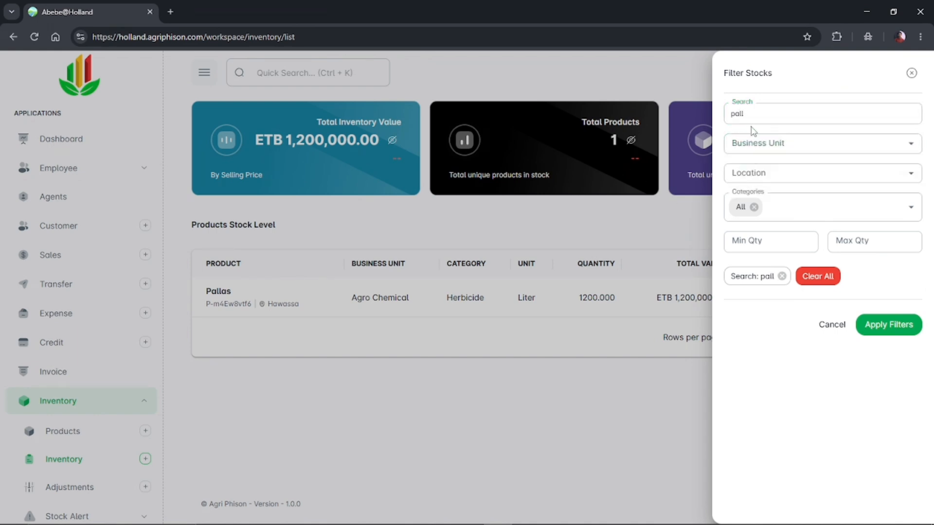
left_click(746, 174)
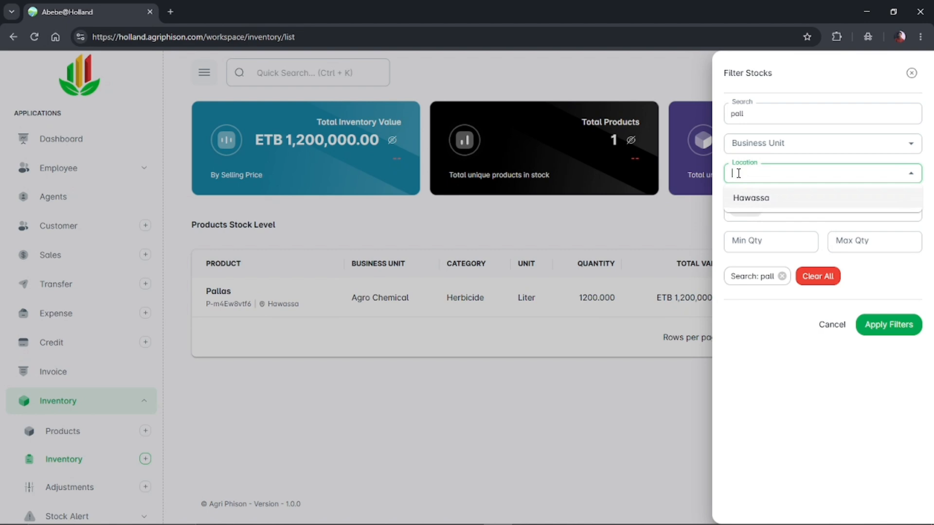
left_click(748, 201)
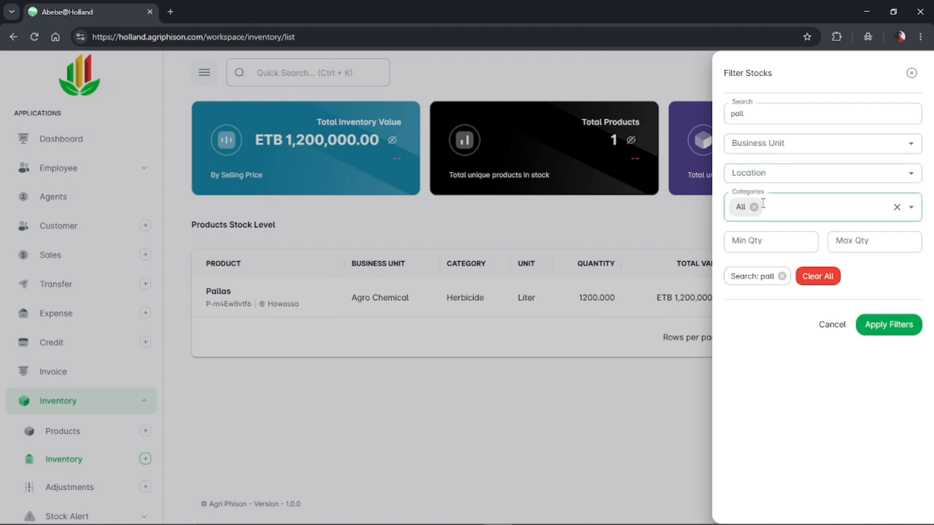
left_click(794, 237)
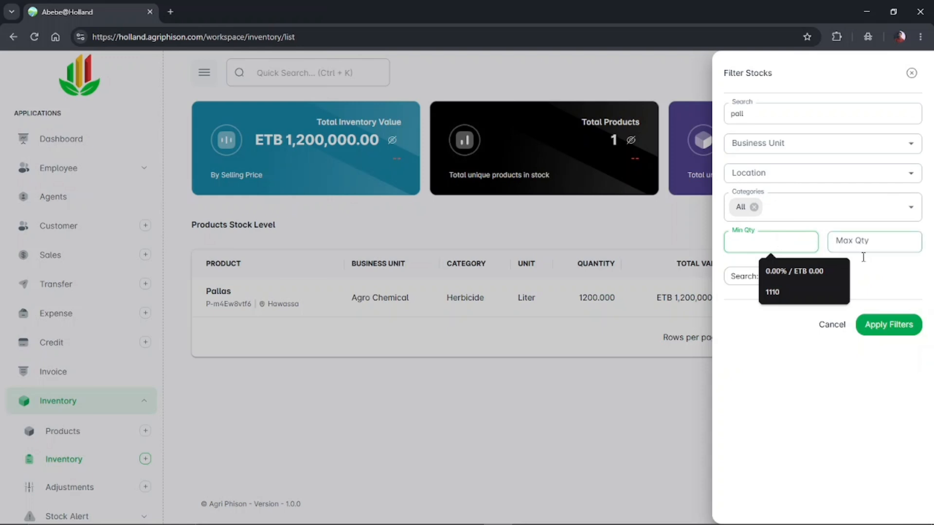
left_click(892, 292)
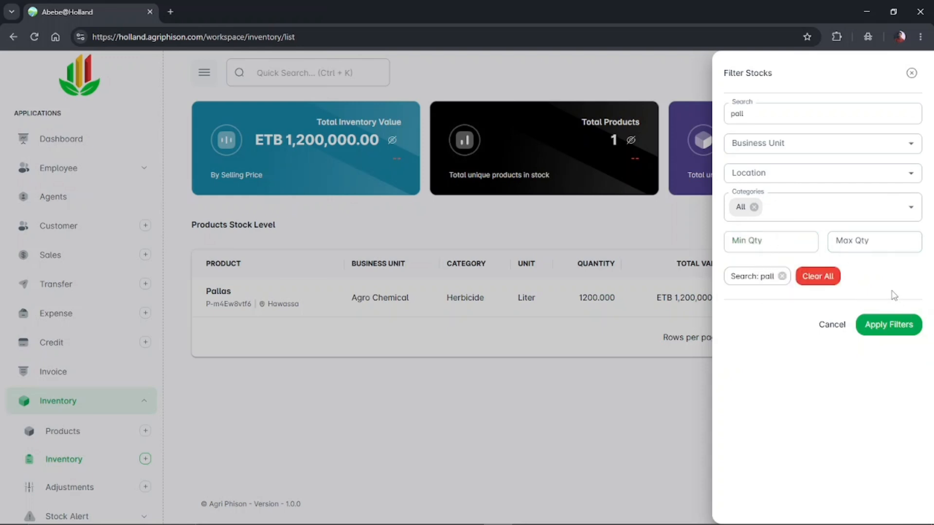
left_click(887, 330)
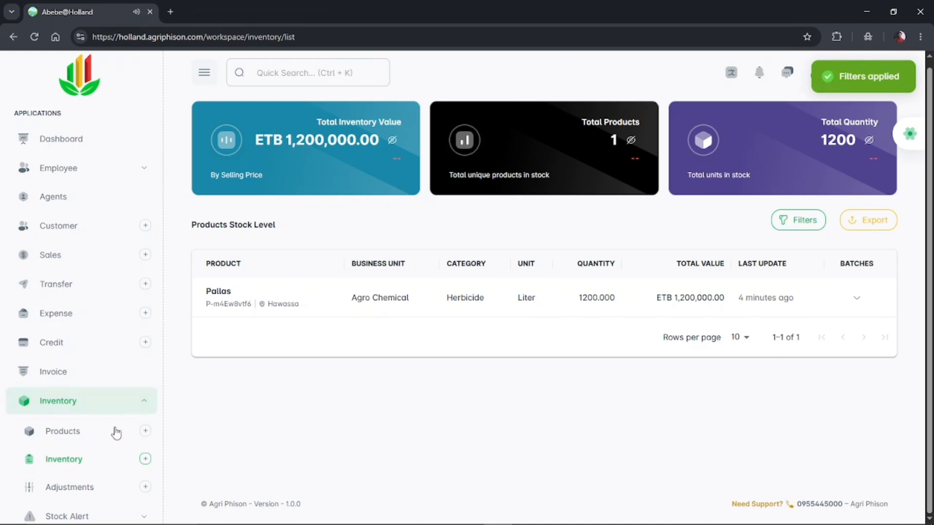
Step: Go to the product list and open the Pallas product for editing
left_click(115, 433)
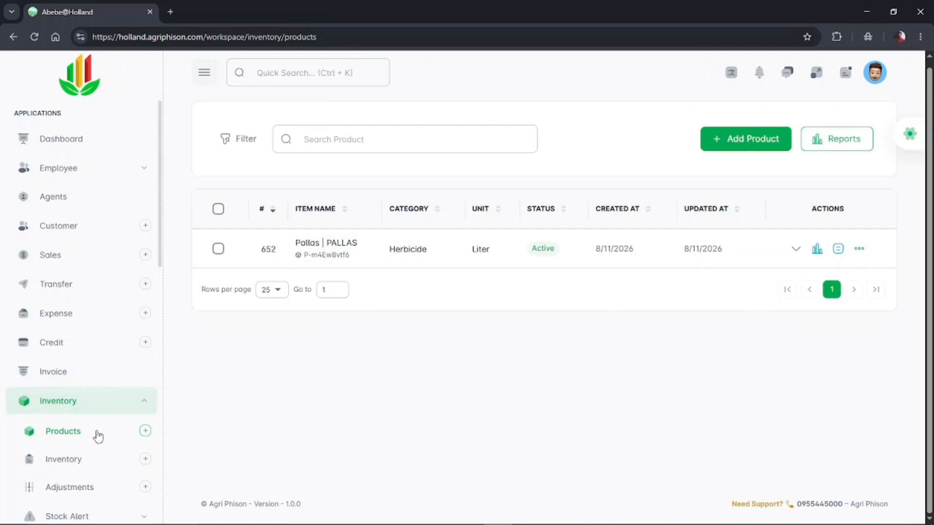
left_click(858, 249)
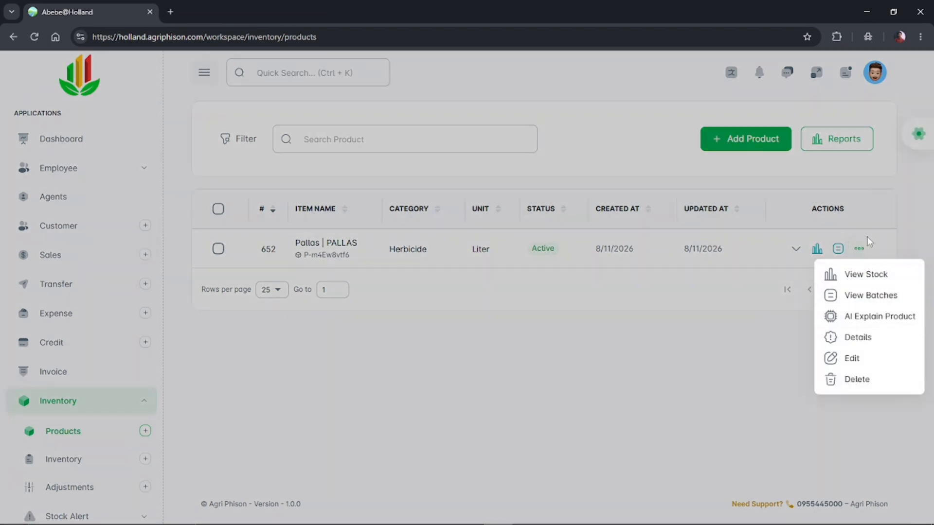
left_click(860, 250)
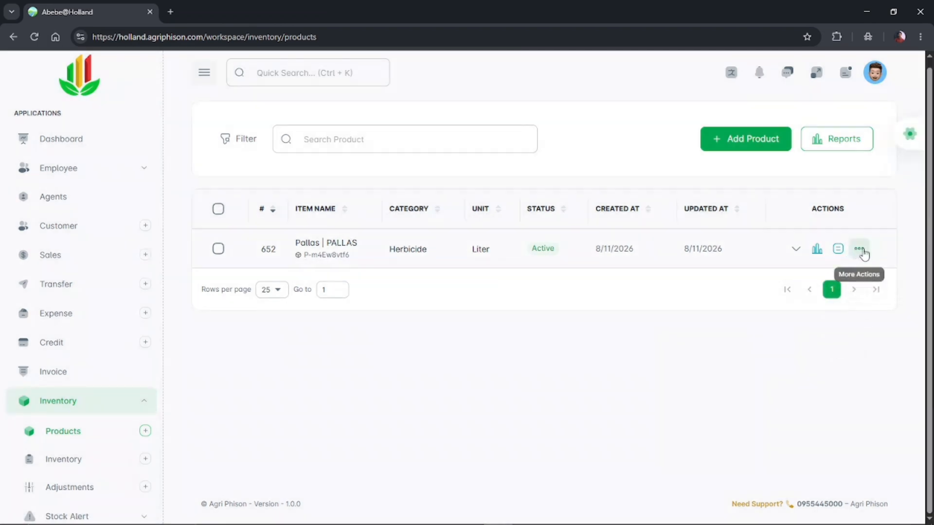
left_click(860, 250)
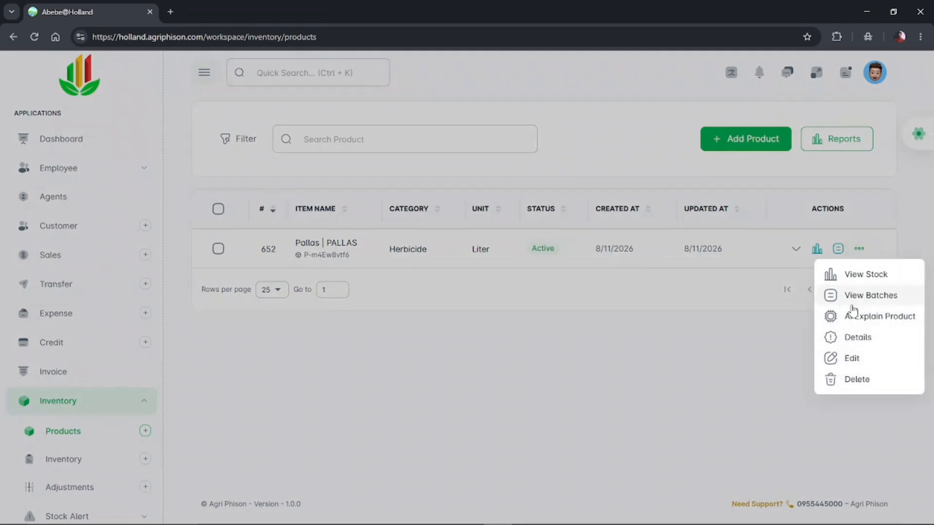
left_click(849, 360)
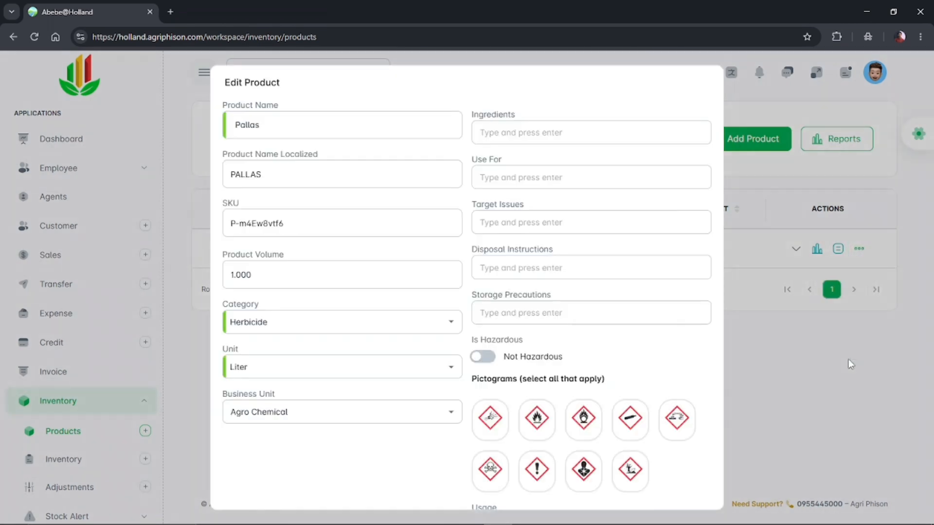
Step: Examine the name, localized name, SKU, volume, unit and business unit fields of the product being edited
left_click_drag(389, 158, 389, 139)
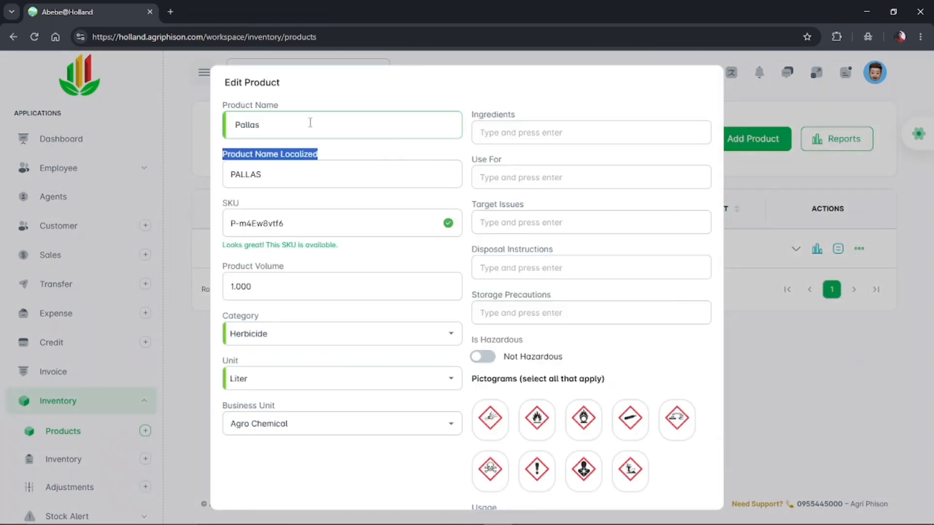
left_click_drag(240, 105, 281, 108)
left_click_drag(240, 154, 298, 155)
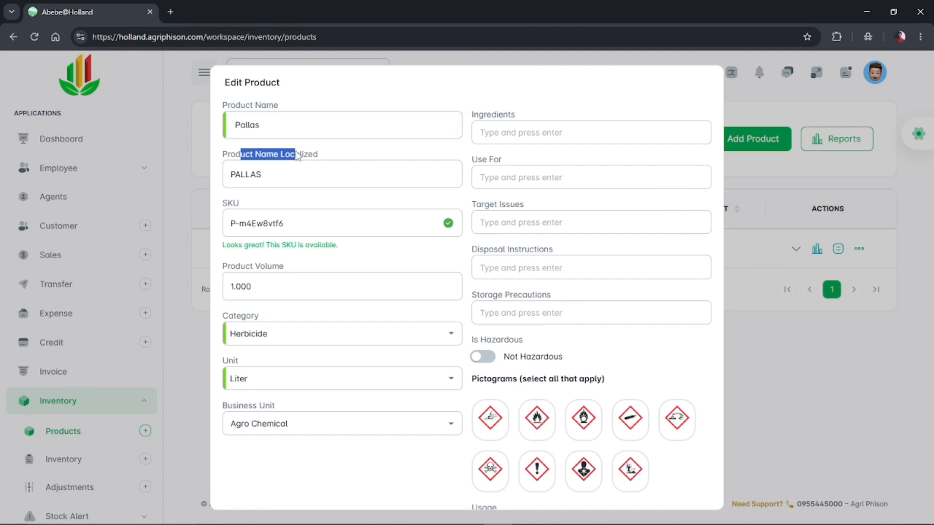
double_click(233, 203)
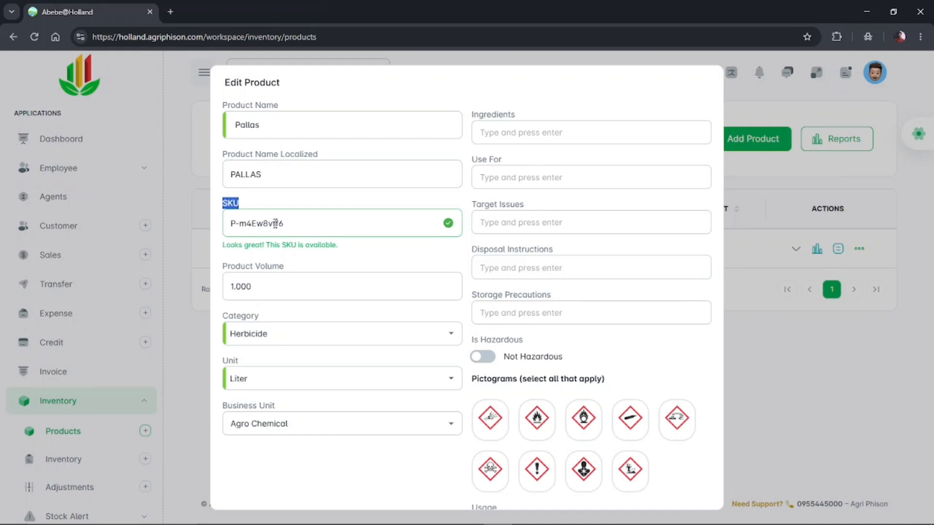
left_click(283, 278)
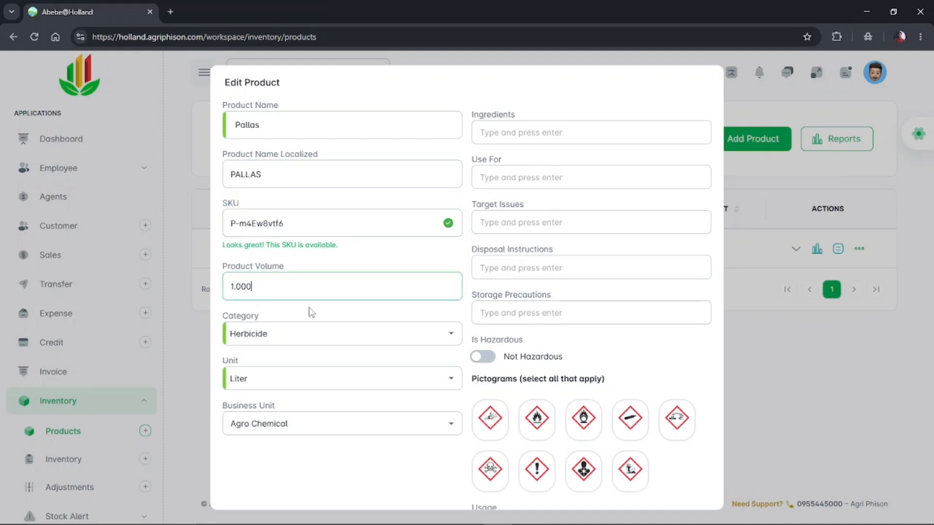
double_click(228, 360)
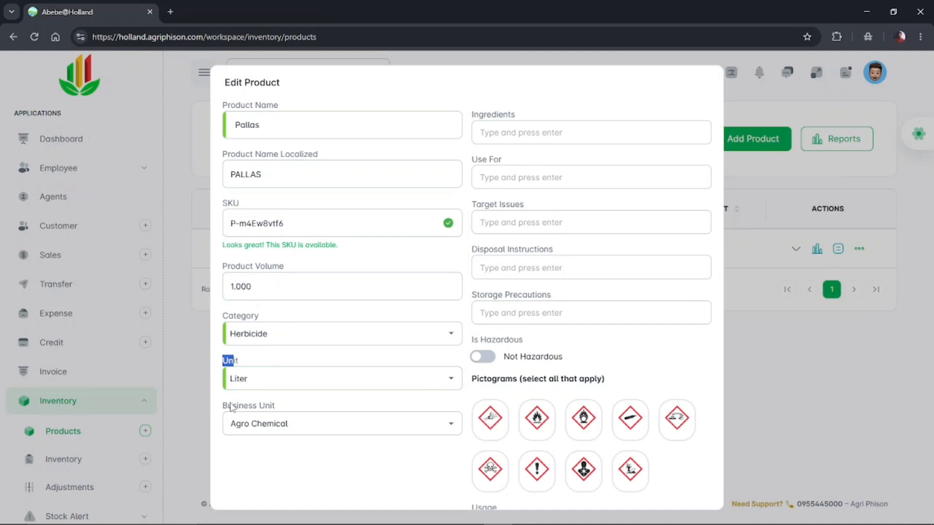
left_click_drag(226, 405, 275, 405)
left_click(300, 455)
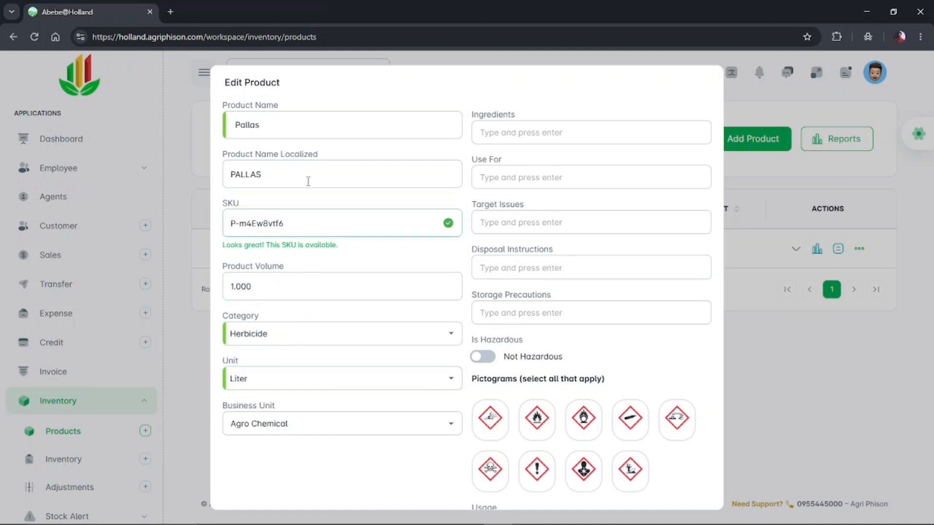
Step: Change the product name to Palas, update the product and check its item name in the product list
double_click(312, 128)
type("P")
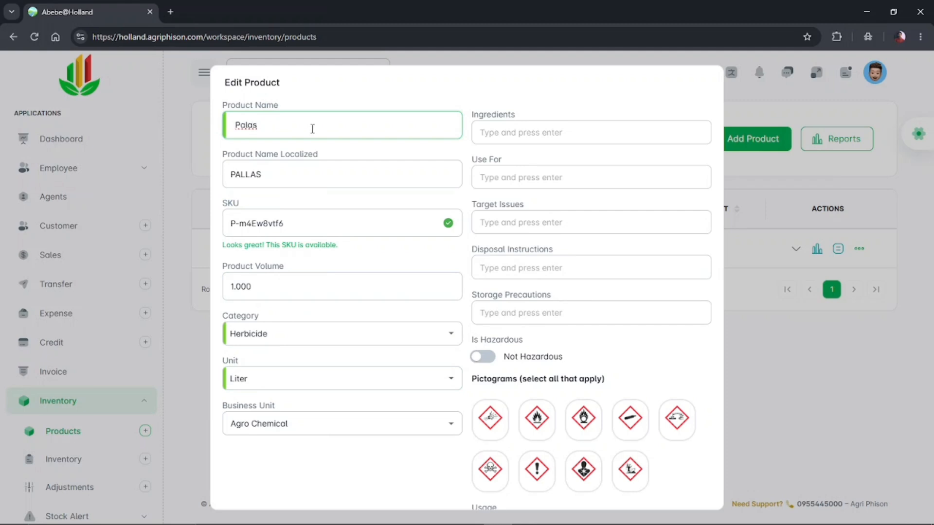
scroll(720, 199, "down", 2)
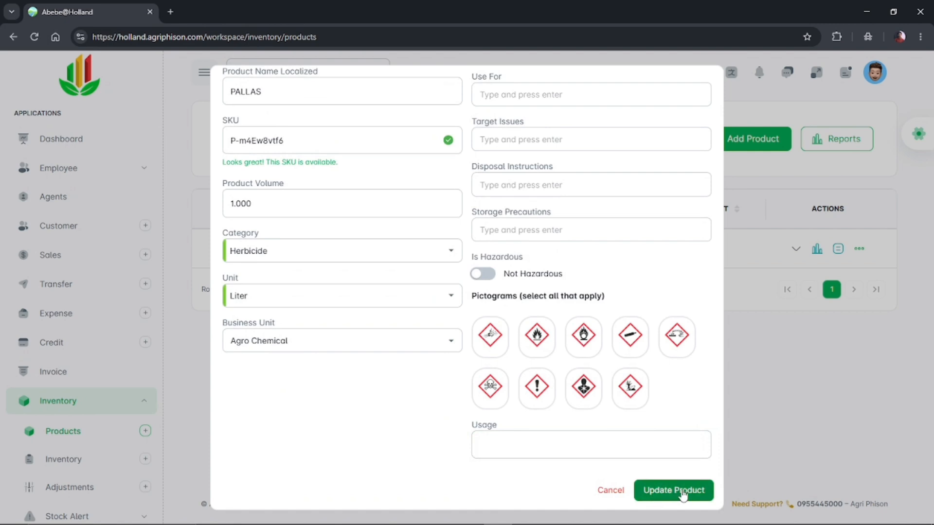
left_click(685, 492)
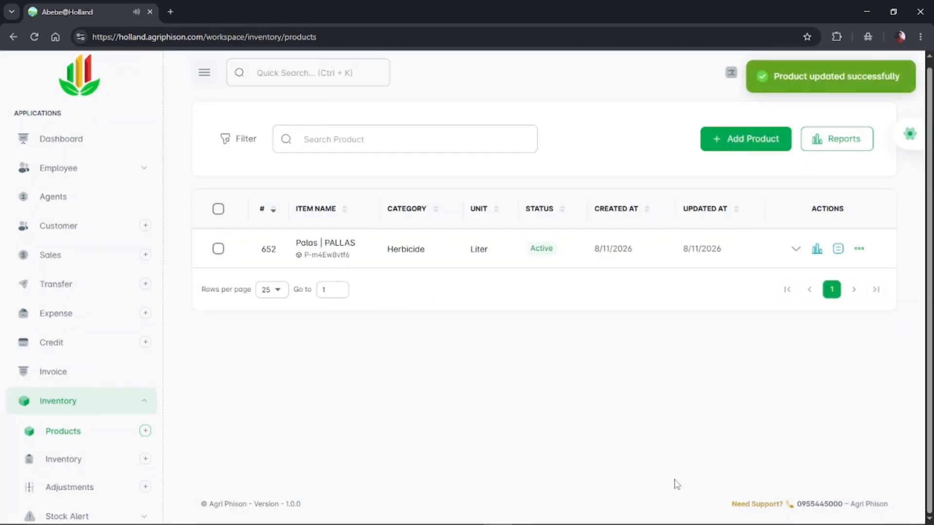
left_click_drag(298, 242, 384, 252)
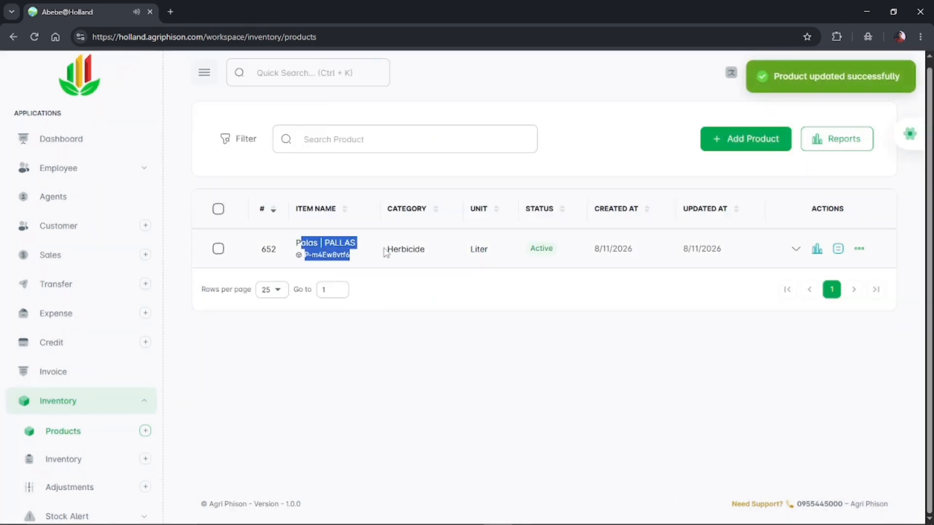
left_click(421, 262)
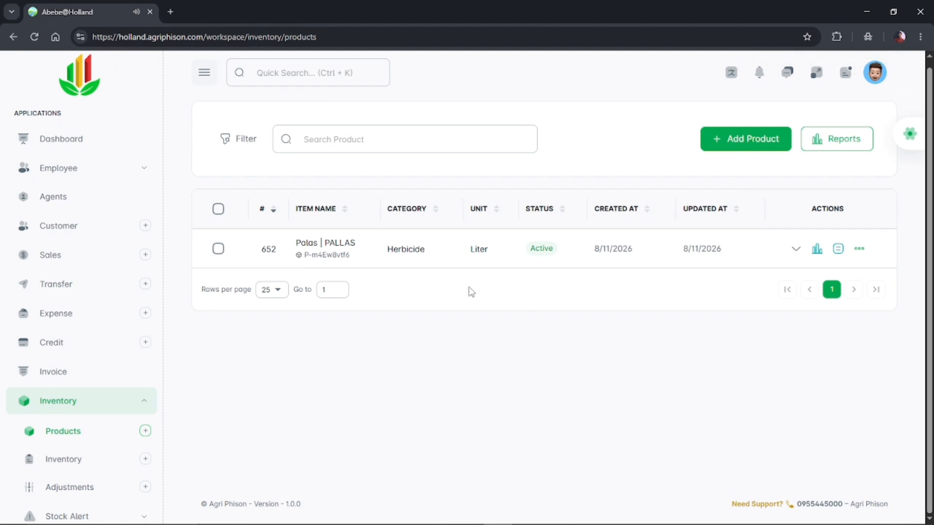